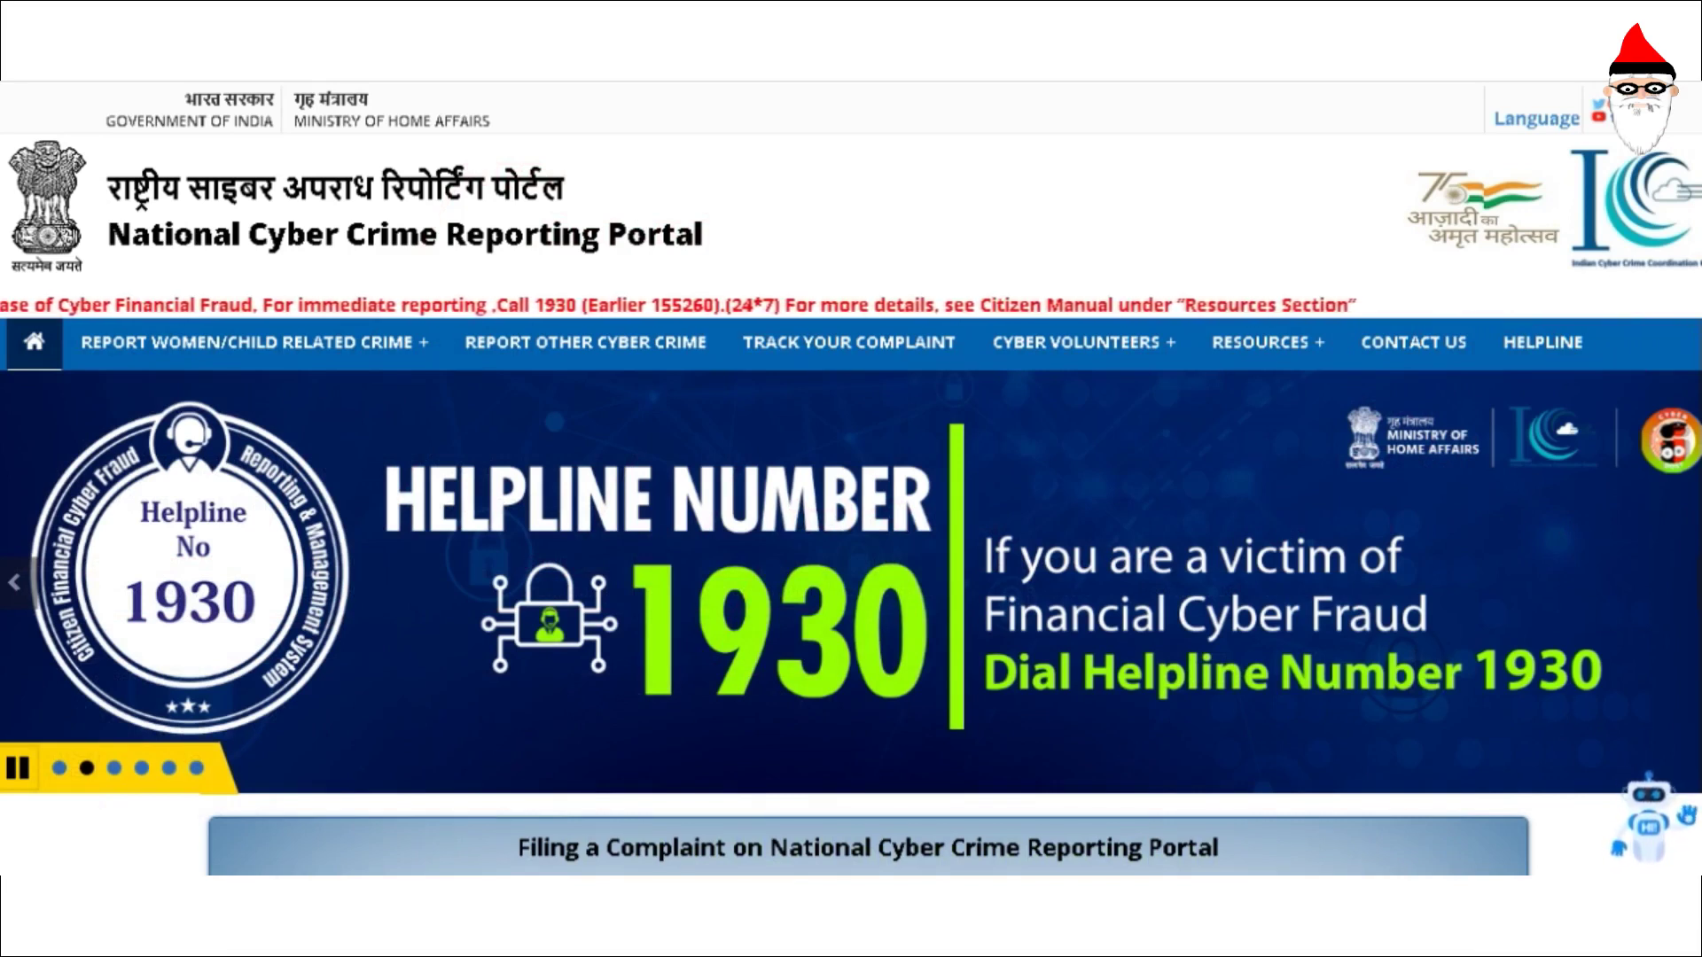
Step: Choose to report other cyber crime, start filing a complaint and accept the portal's terms and conditions
left_click(341, 346)
left_click(422, 354)
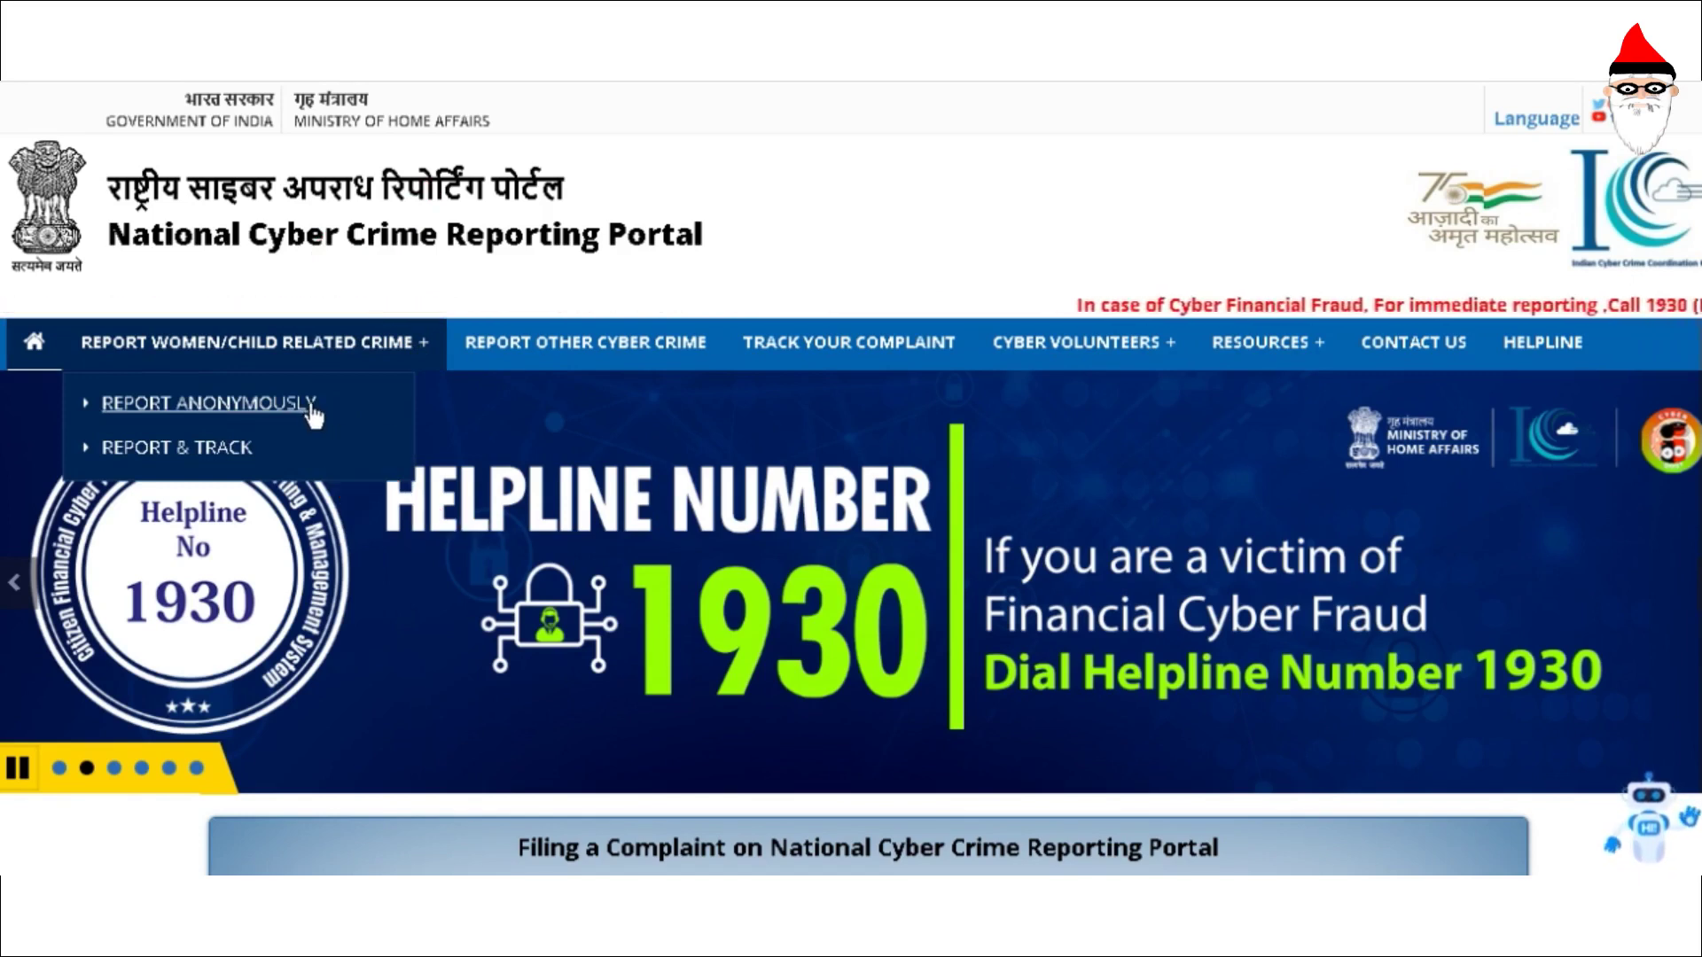
left_click(592, 345)
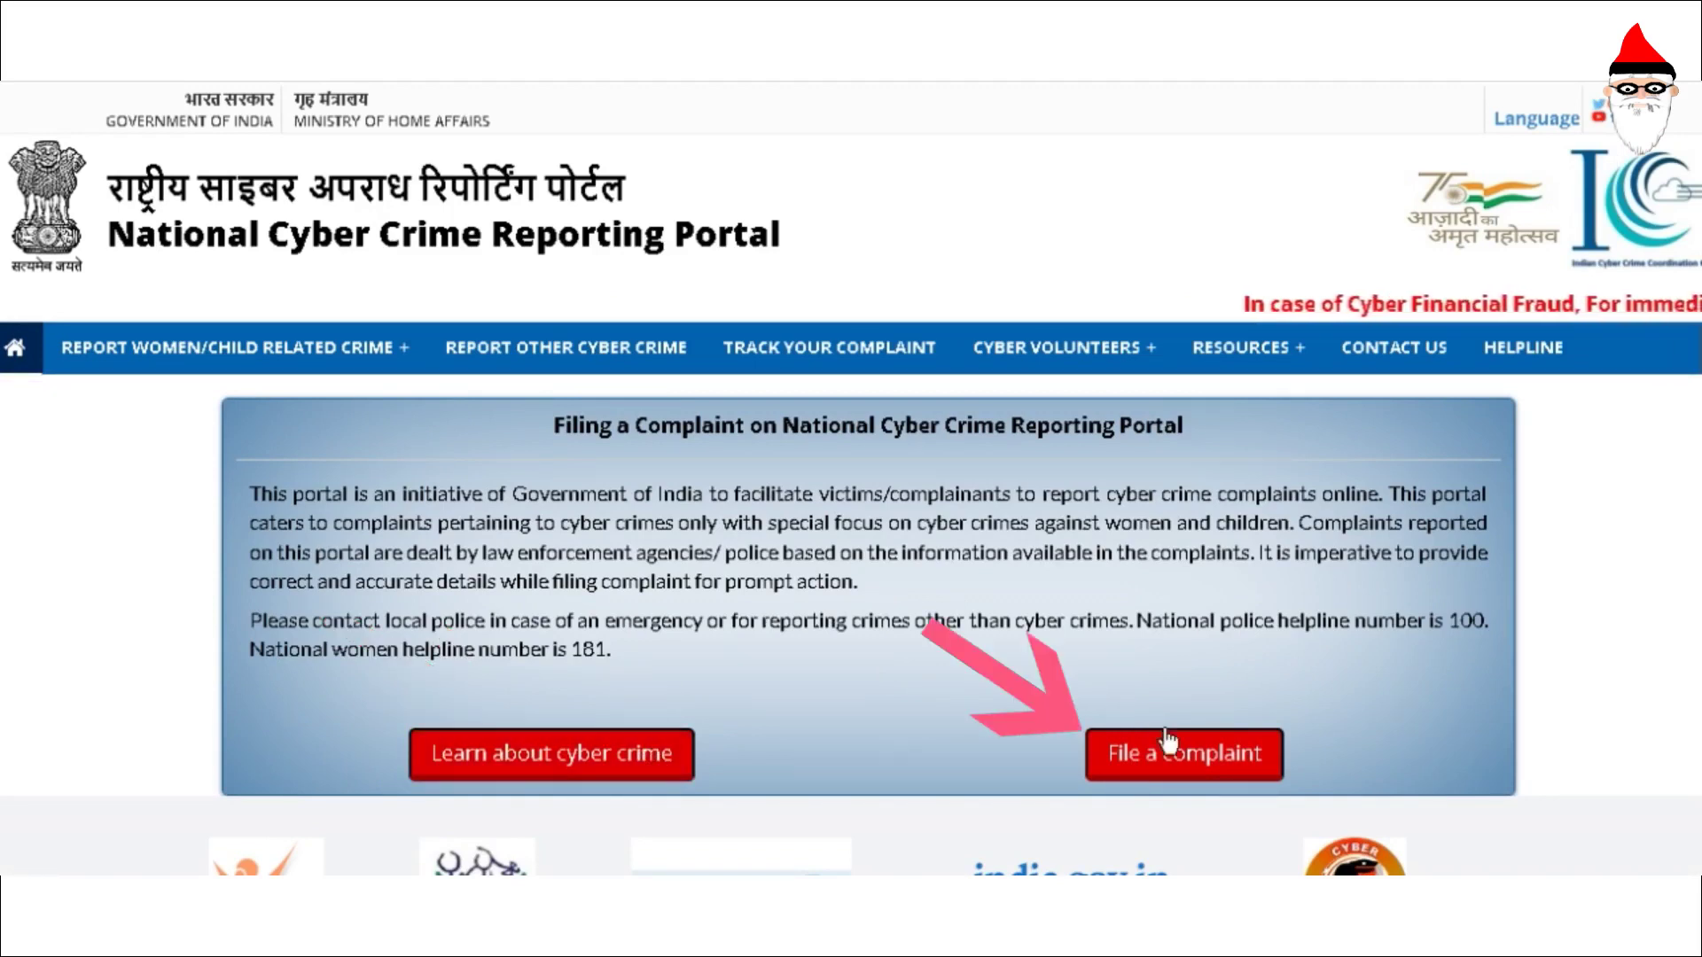
left_click(1167, 764)
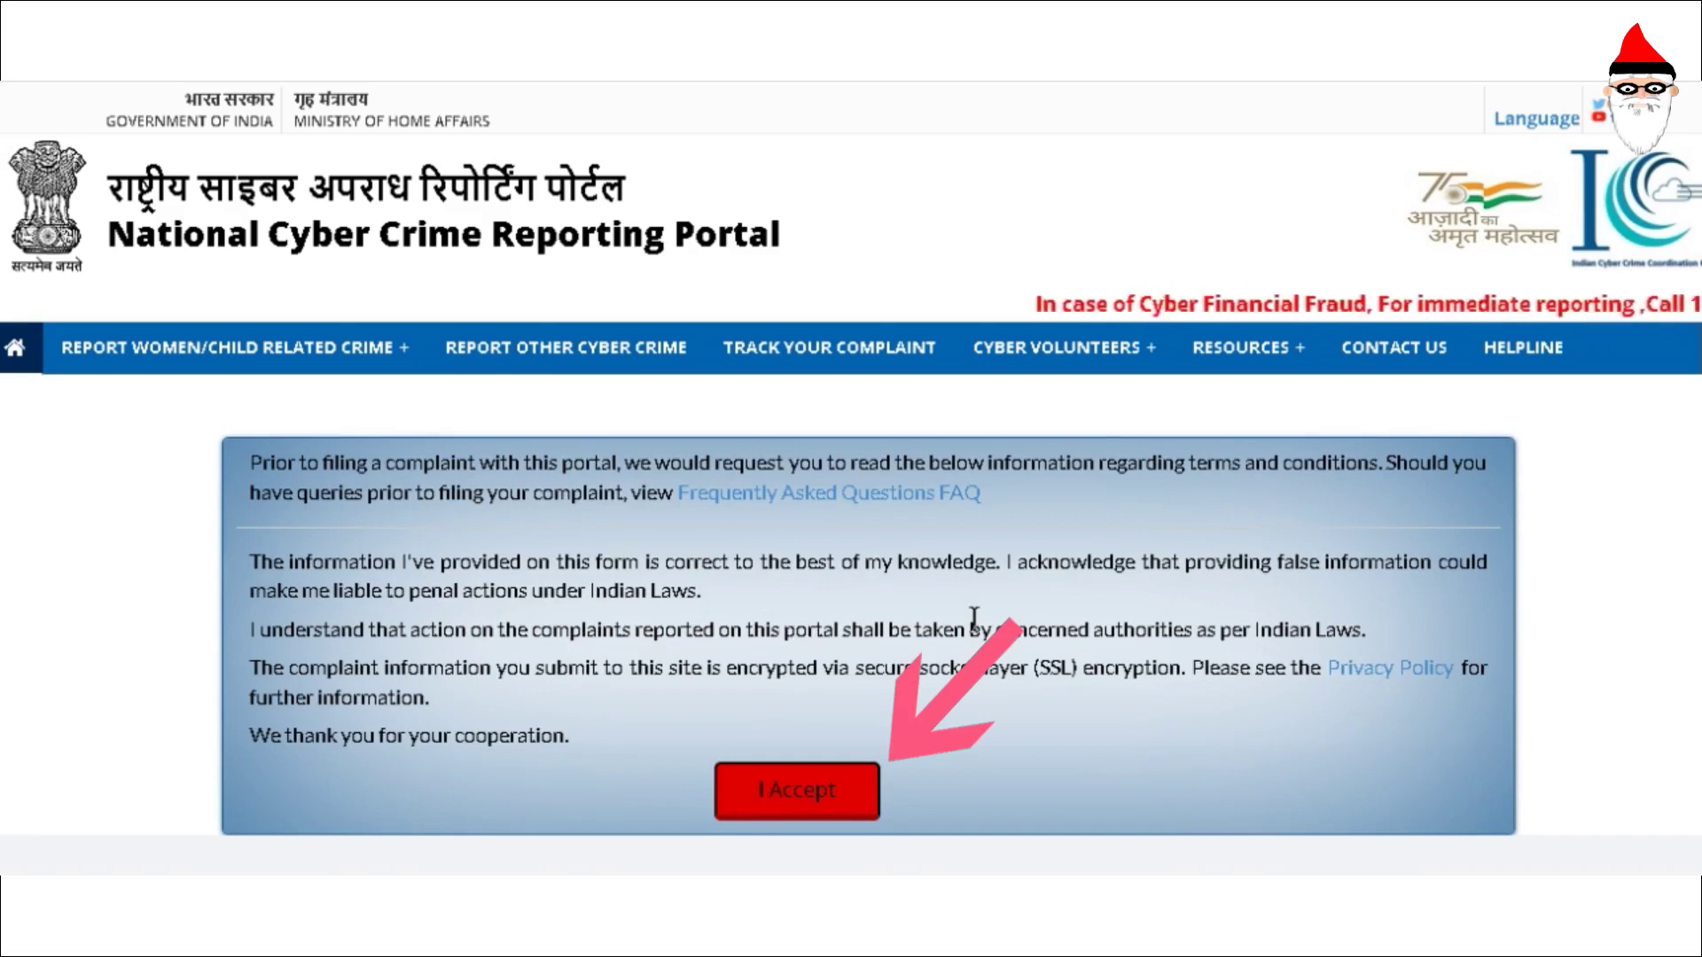
left_click(804, 808)
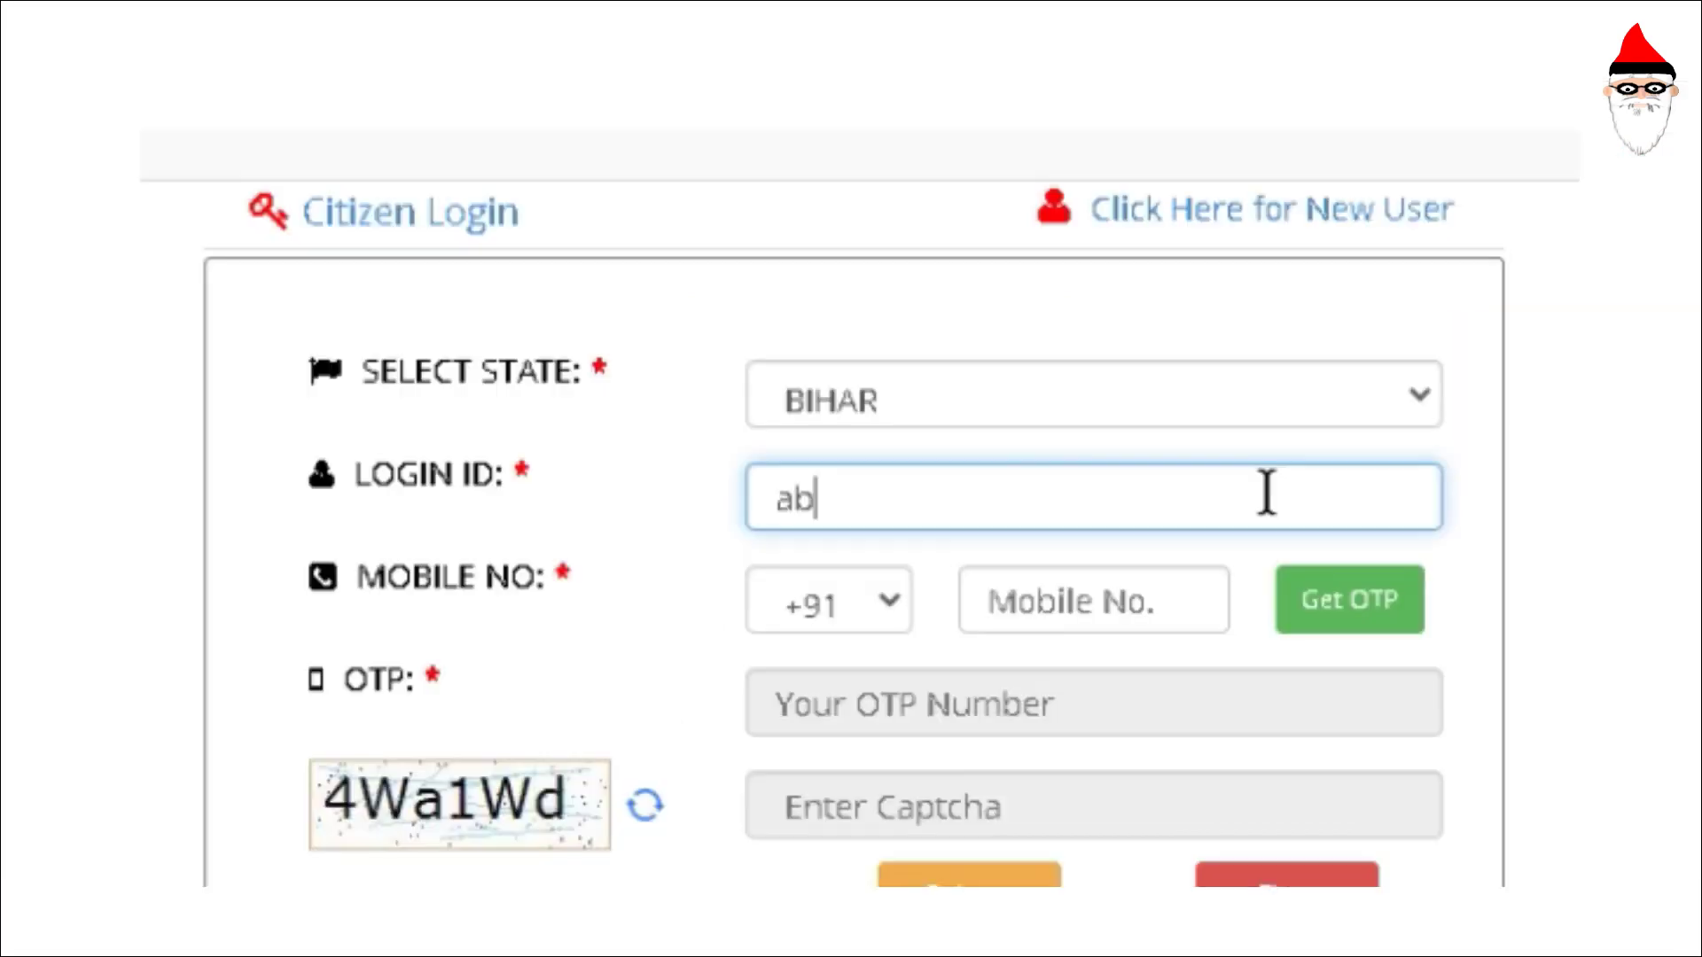
Step: Complete the citizen login for BIHAR with the login ID, mobile number, OTP and captcha, and submit it
type("cd")
left_click(1139, 600)
type("9")
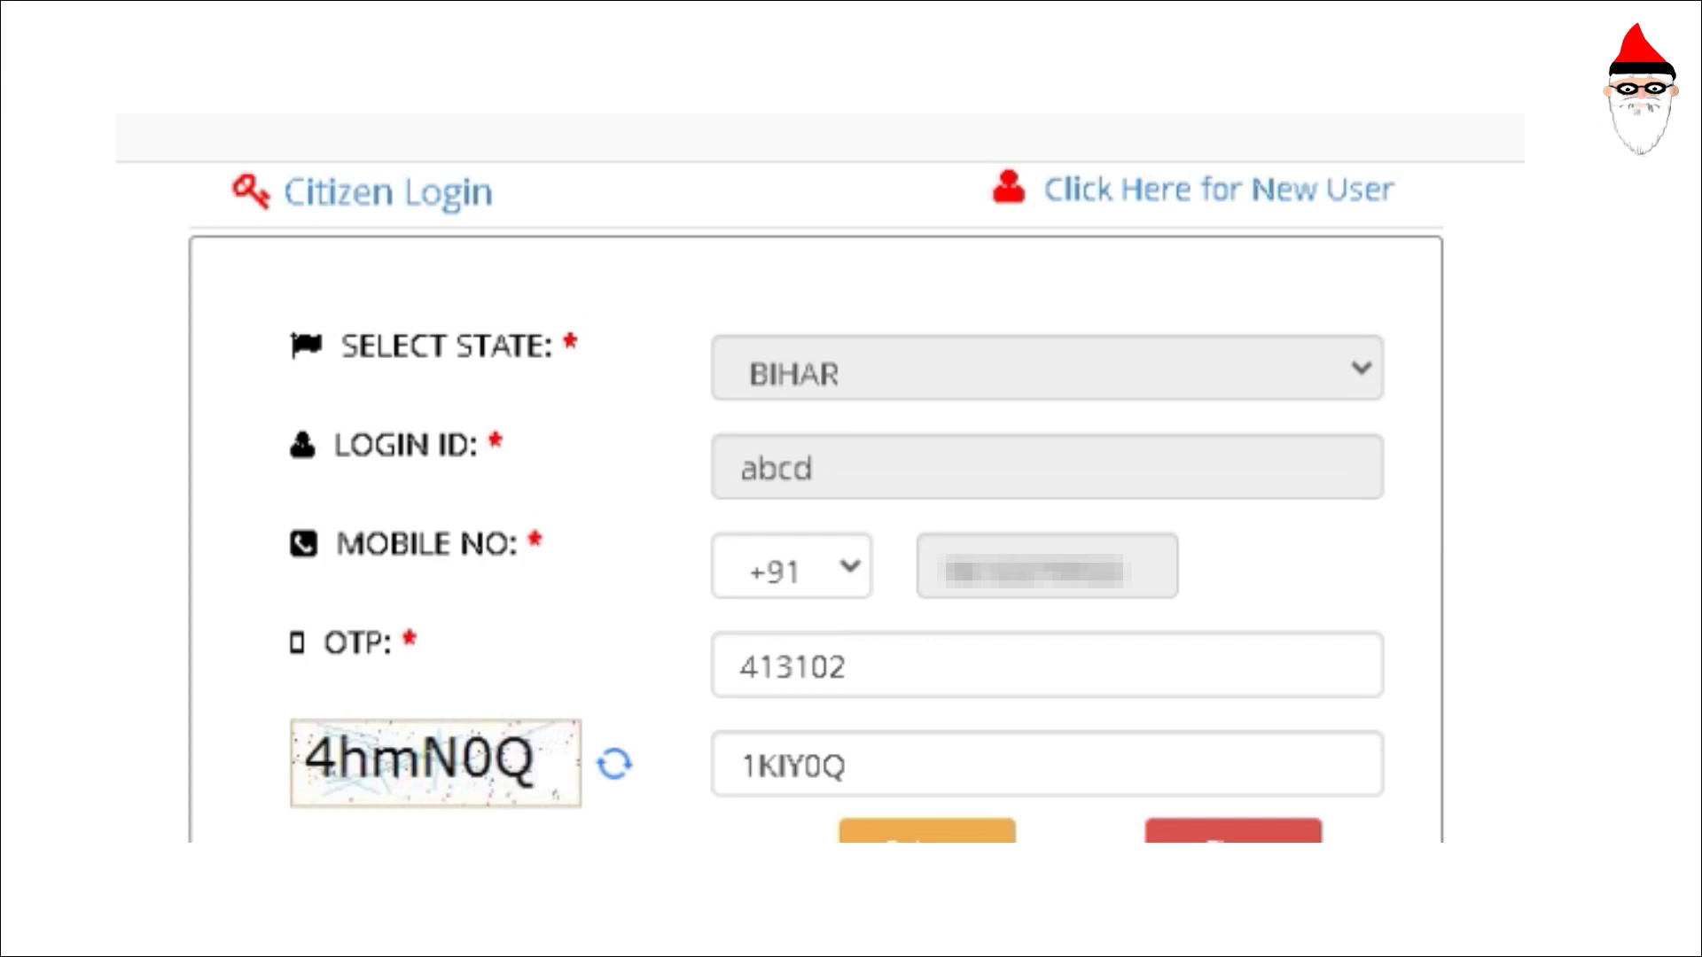
scroll(851, 478, "down", 2)
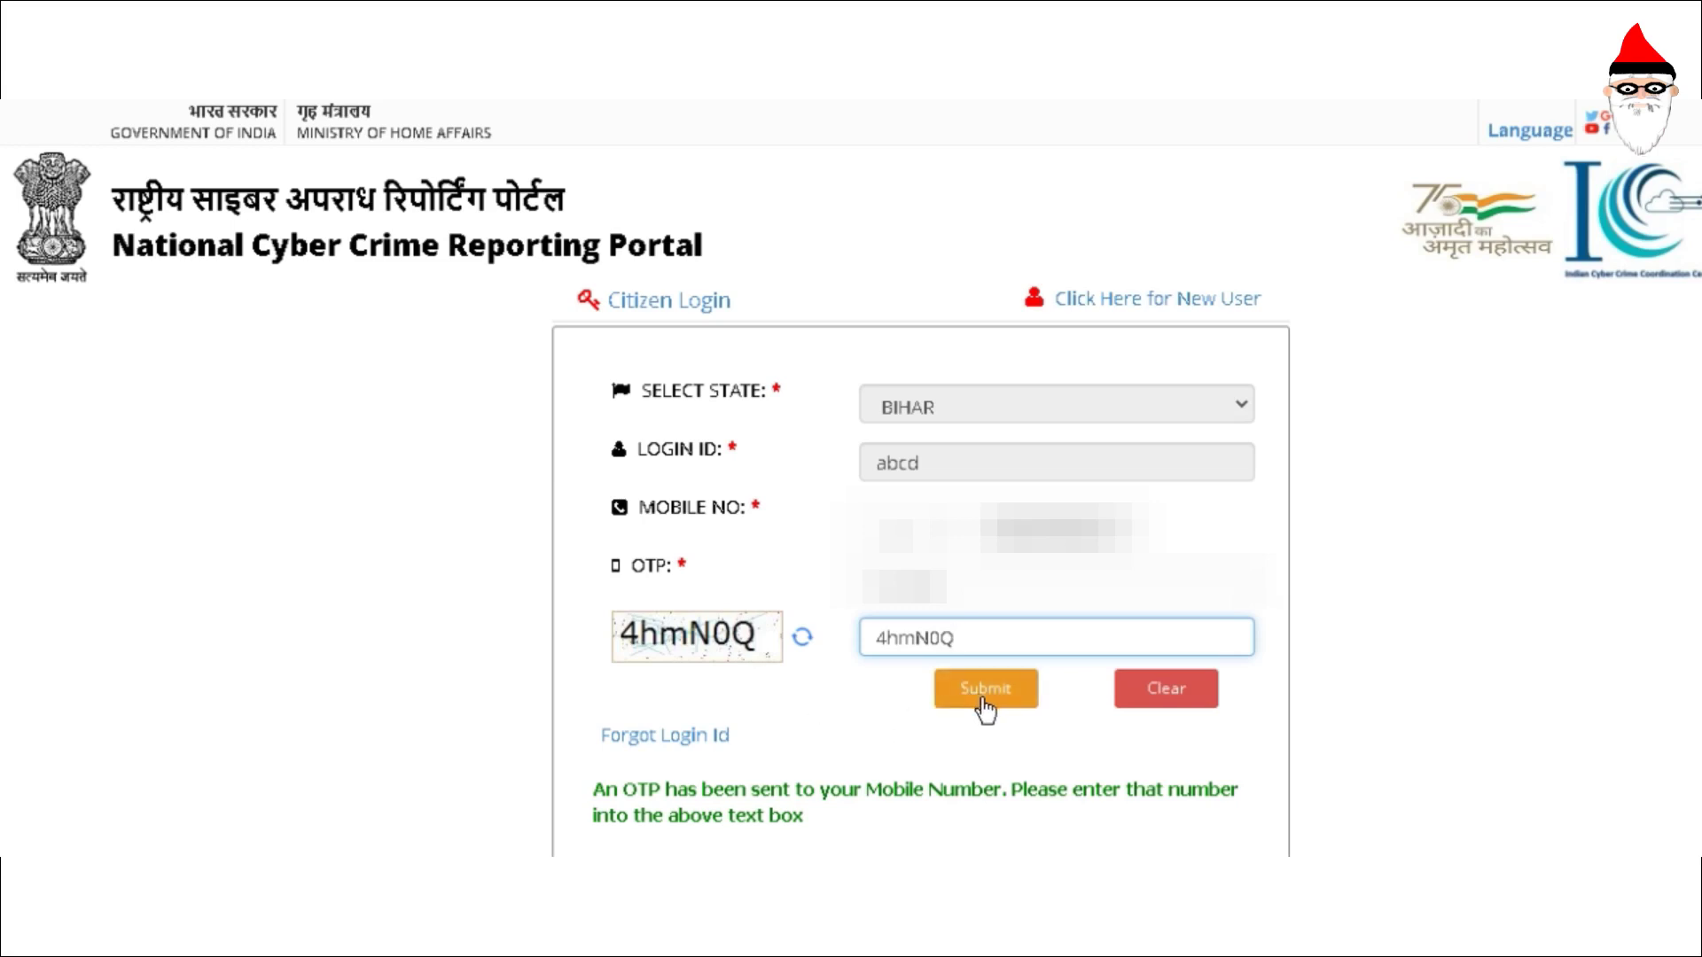
left_click(984, 700)
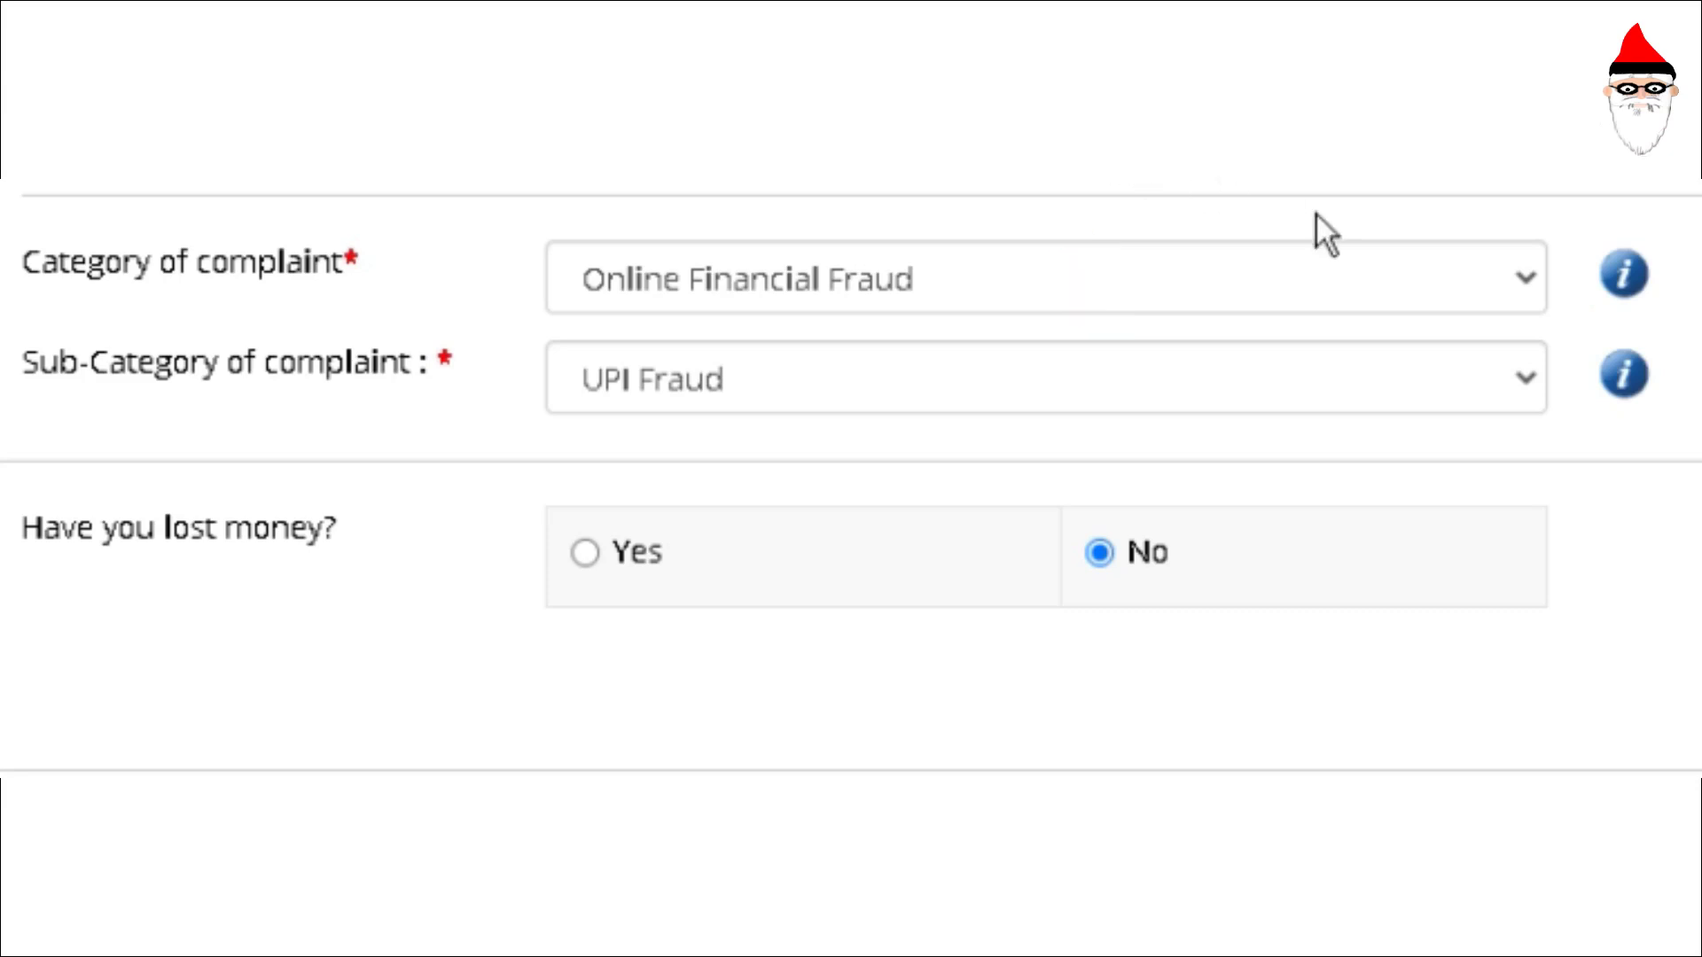
Step: Set the complaint category to Online and Social Media Related Crime and the sub-category to Fake/Impersonating Profile
left_click(1531, 282)
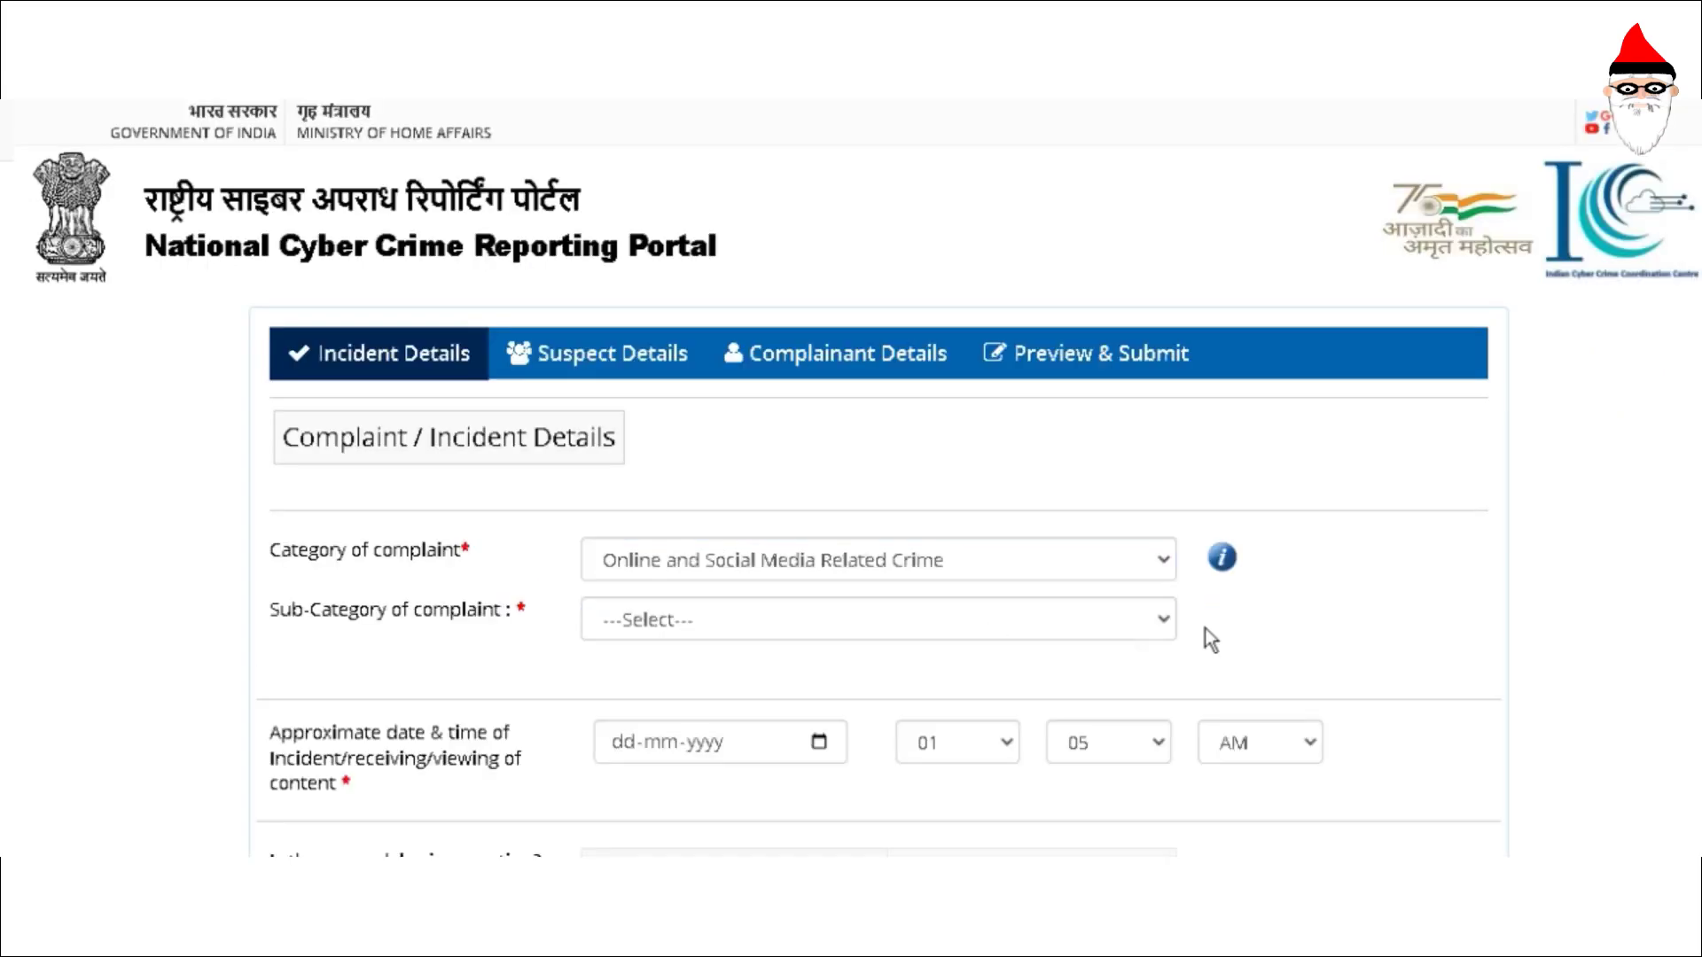
left_click(1166, 633)
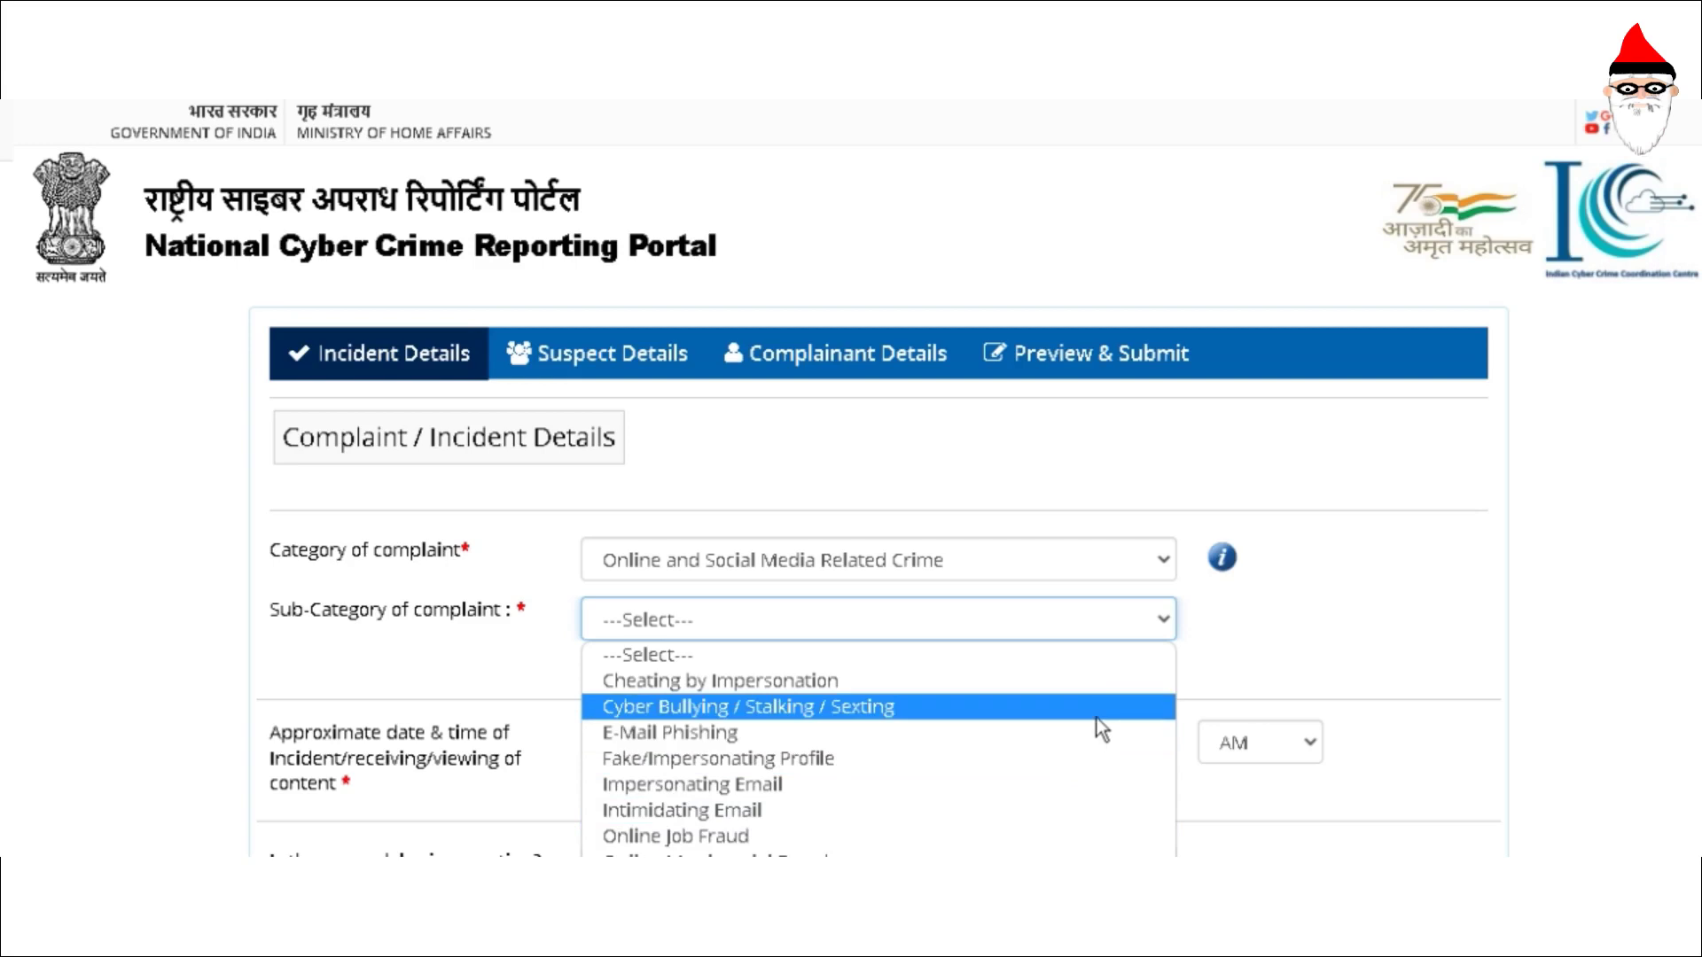
left_click(1167, 560)
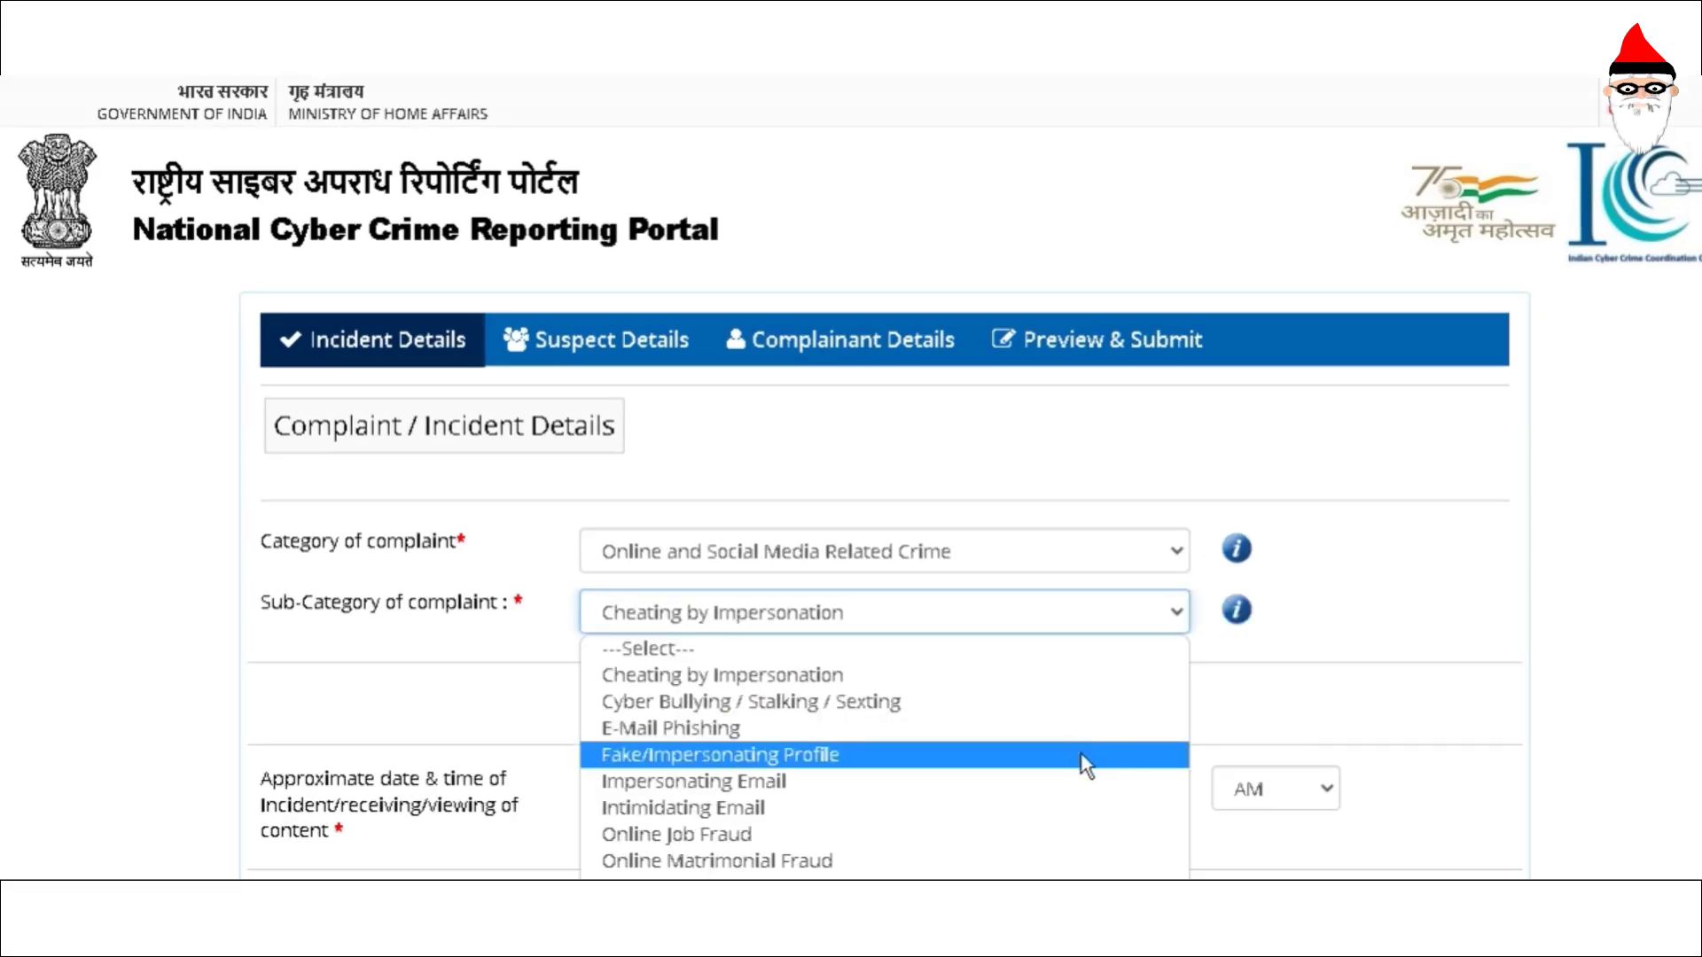
left_click(1083, 762)
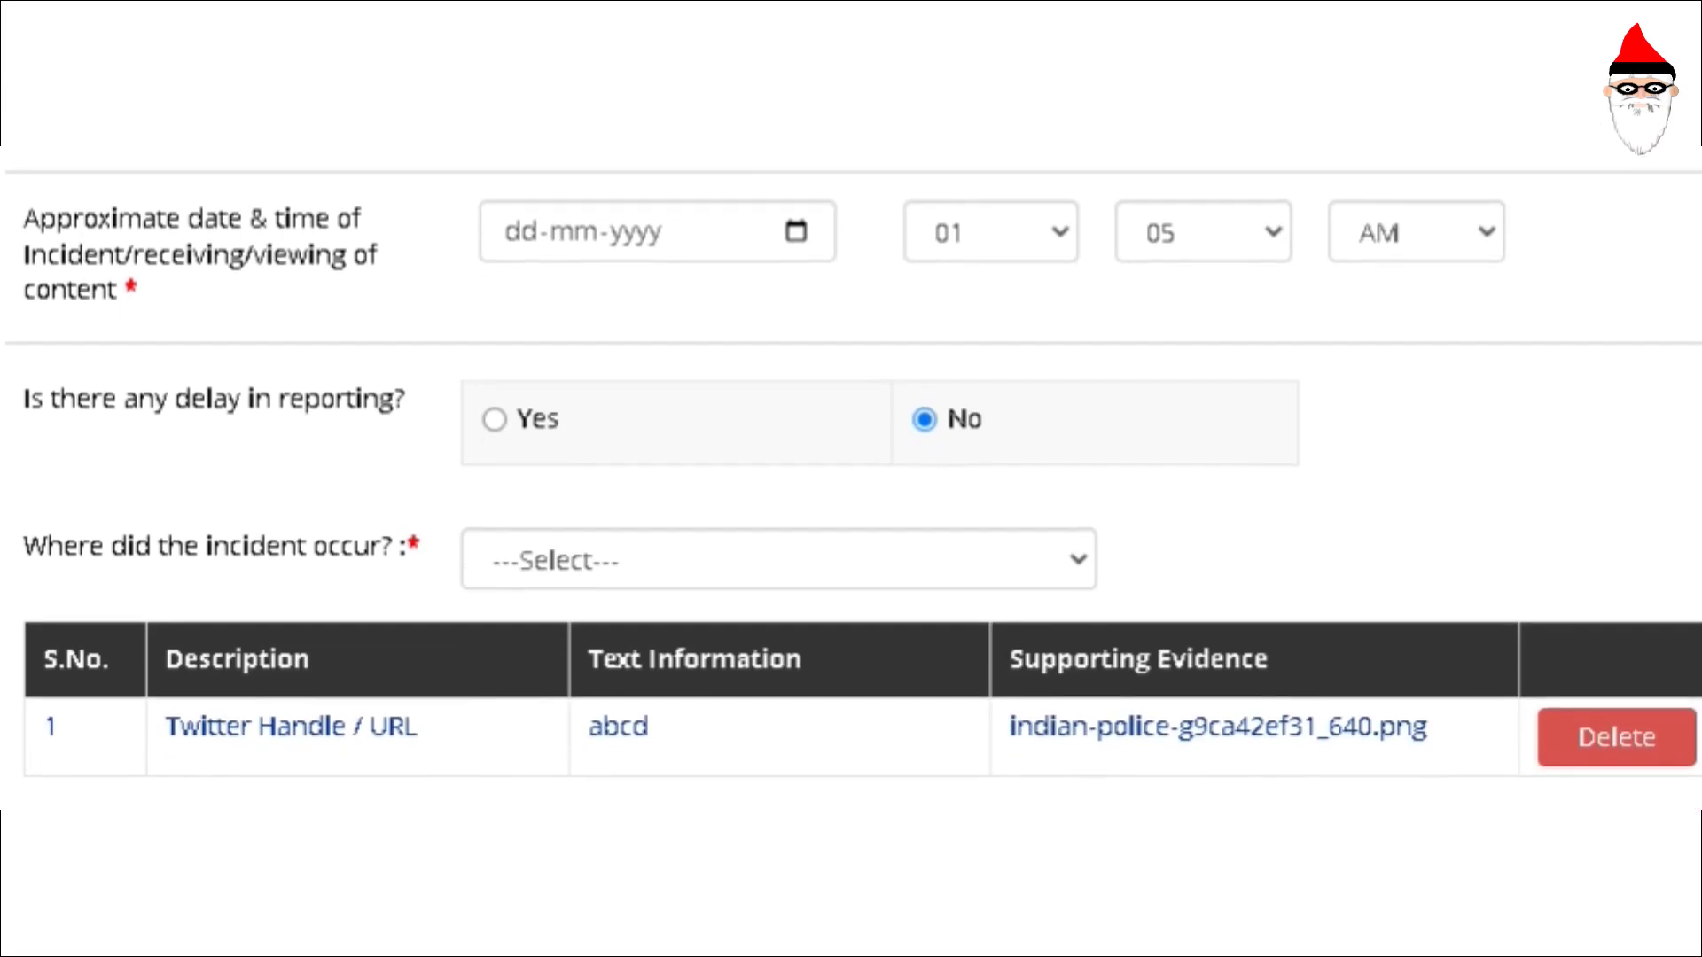
Step: Set the incident date to 16-07-2022 and answer No to the question about delay in reporting
left_click(799, 231)
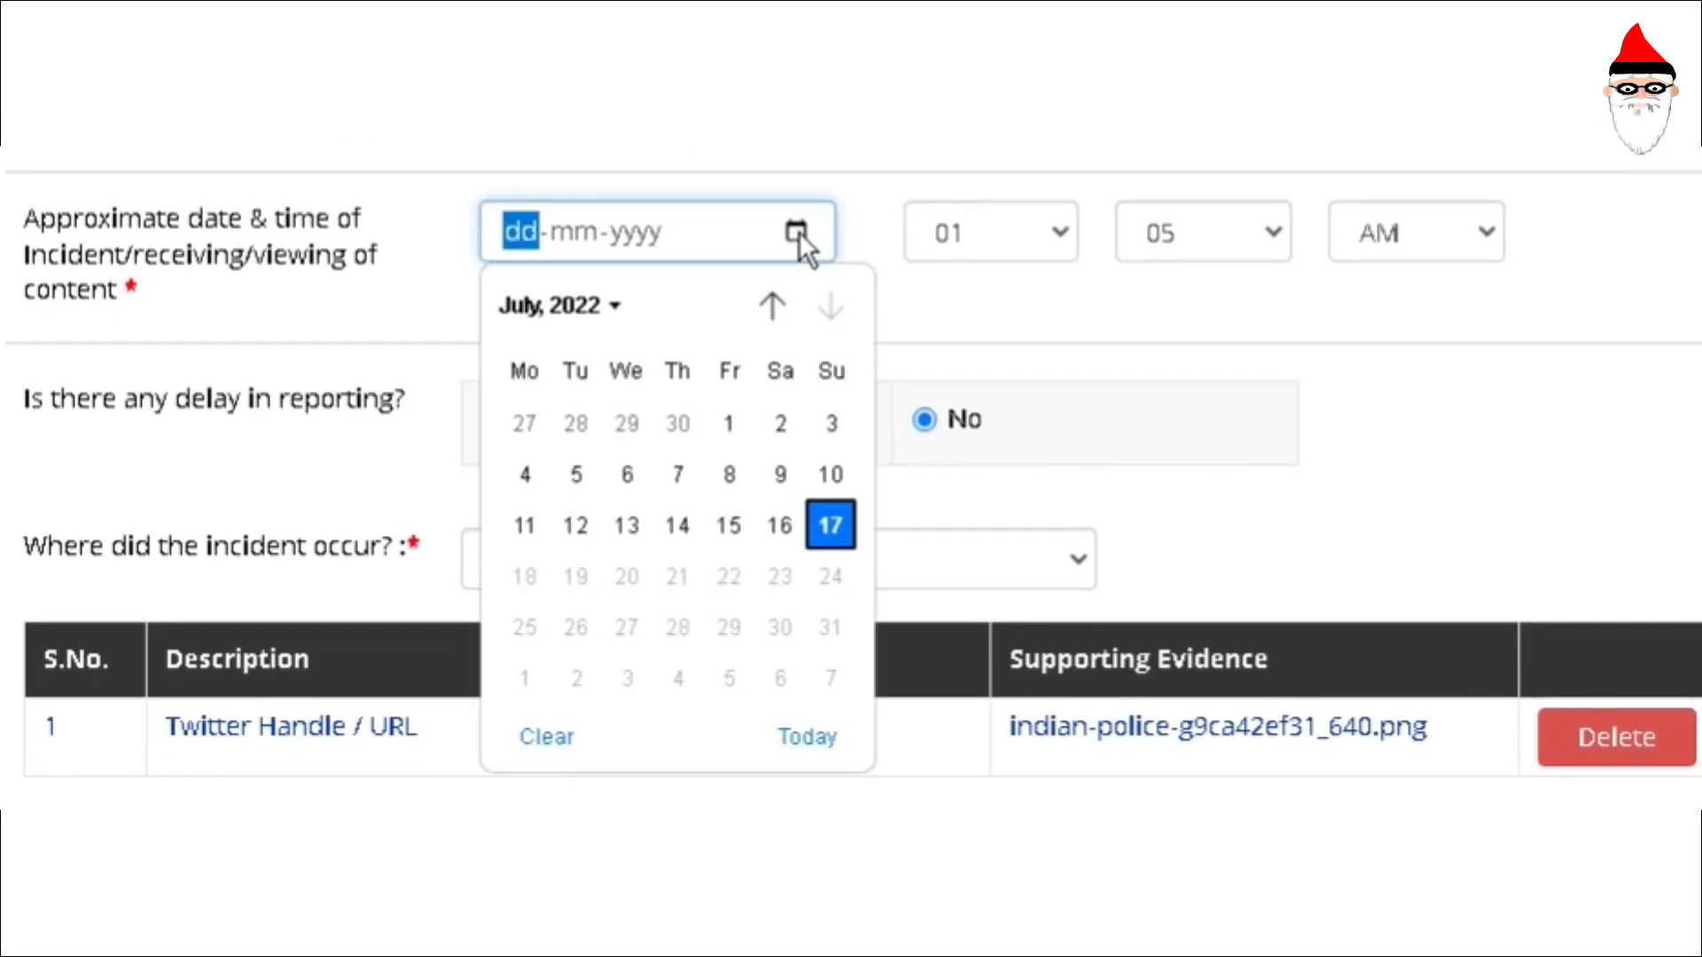
left_click(789, 525)
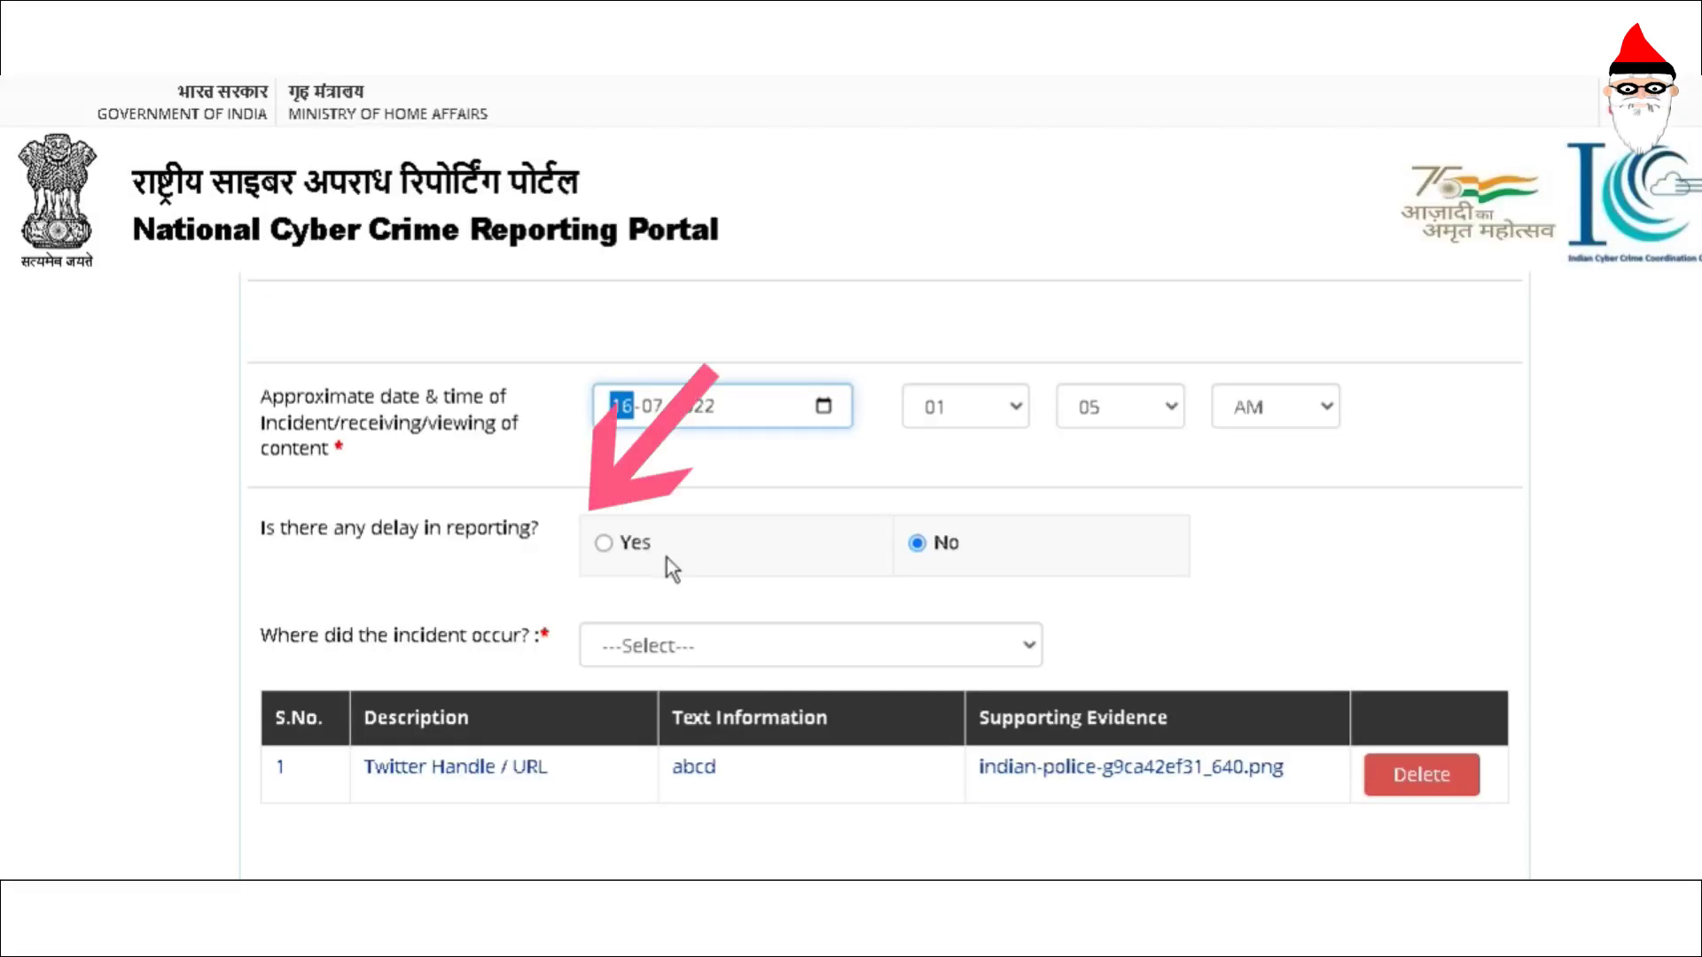
left_click(604, 544)
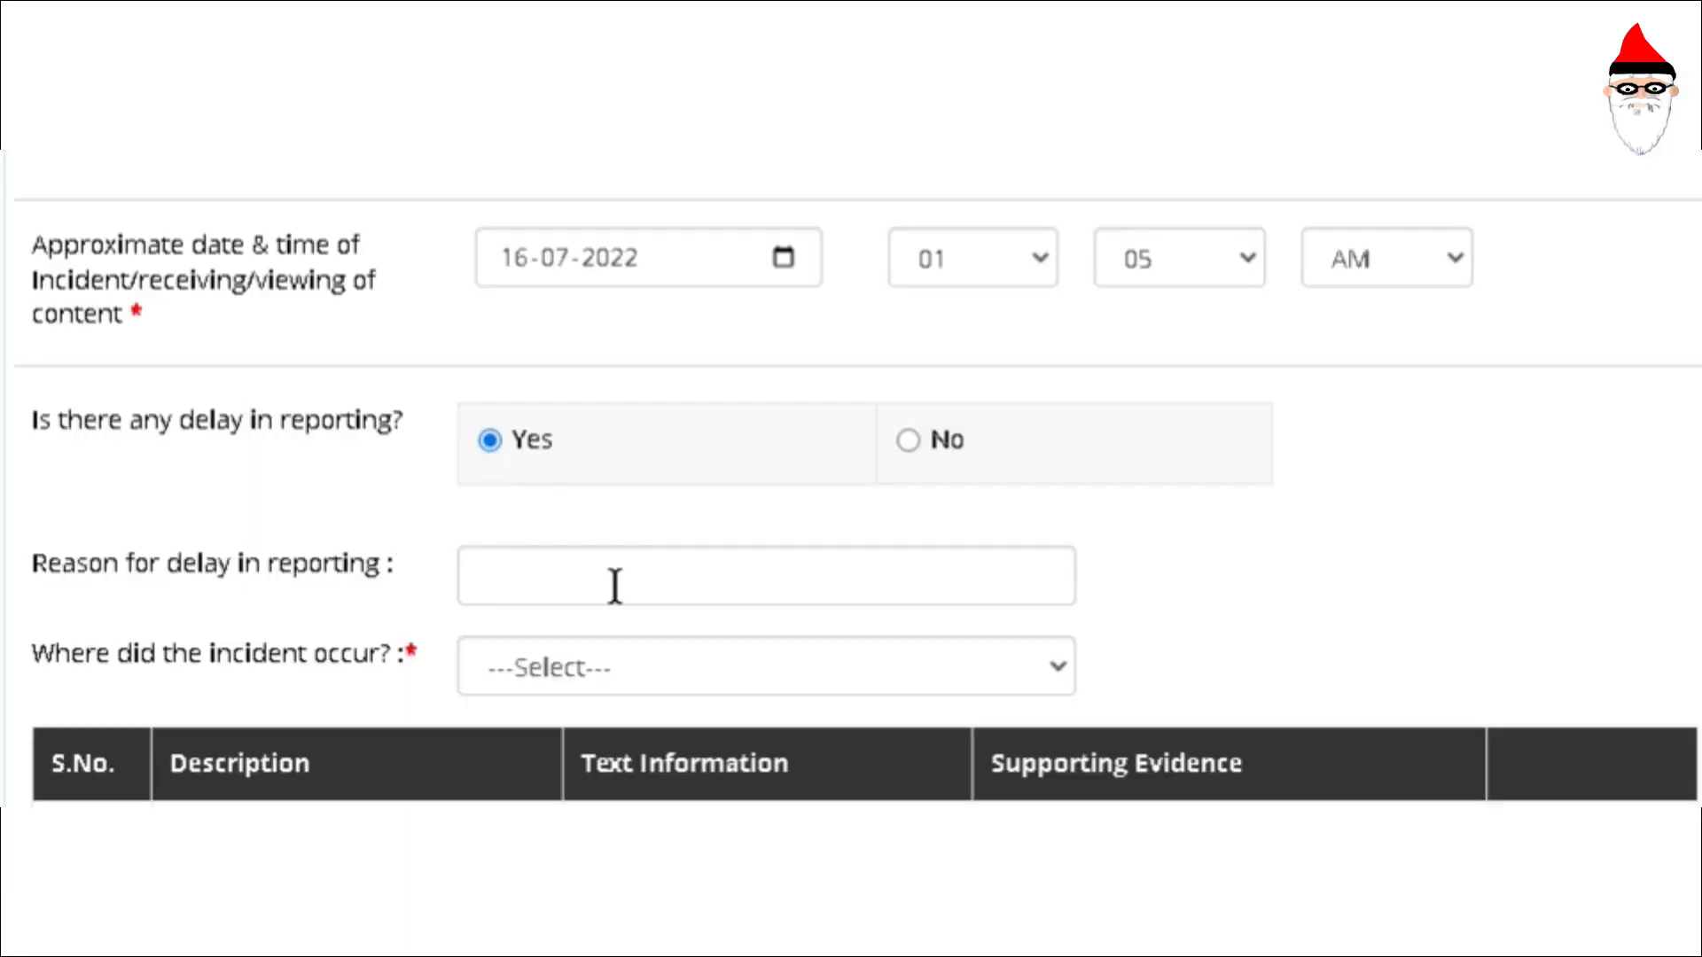
left_click(909, 441)
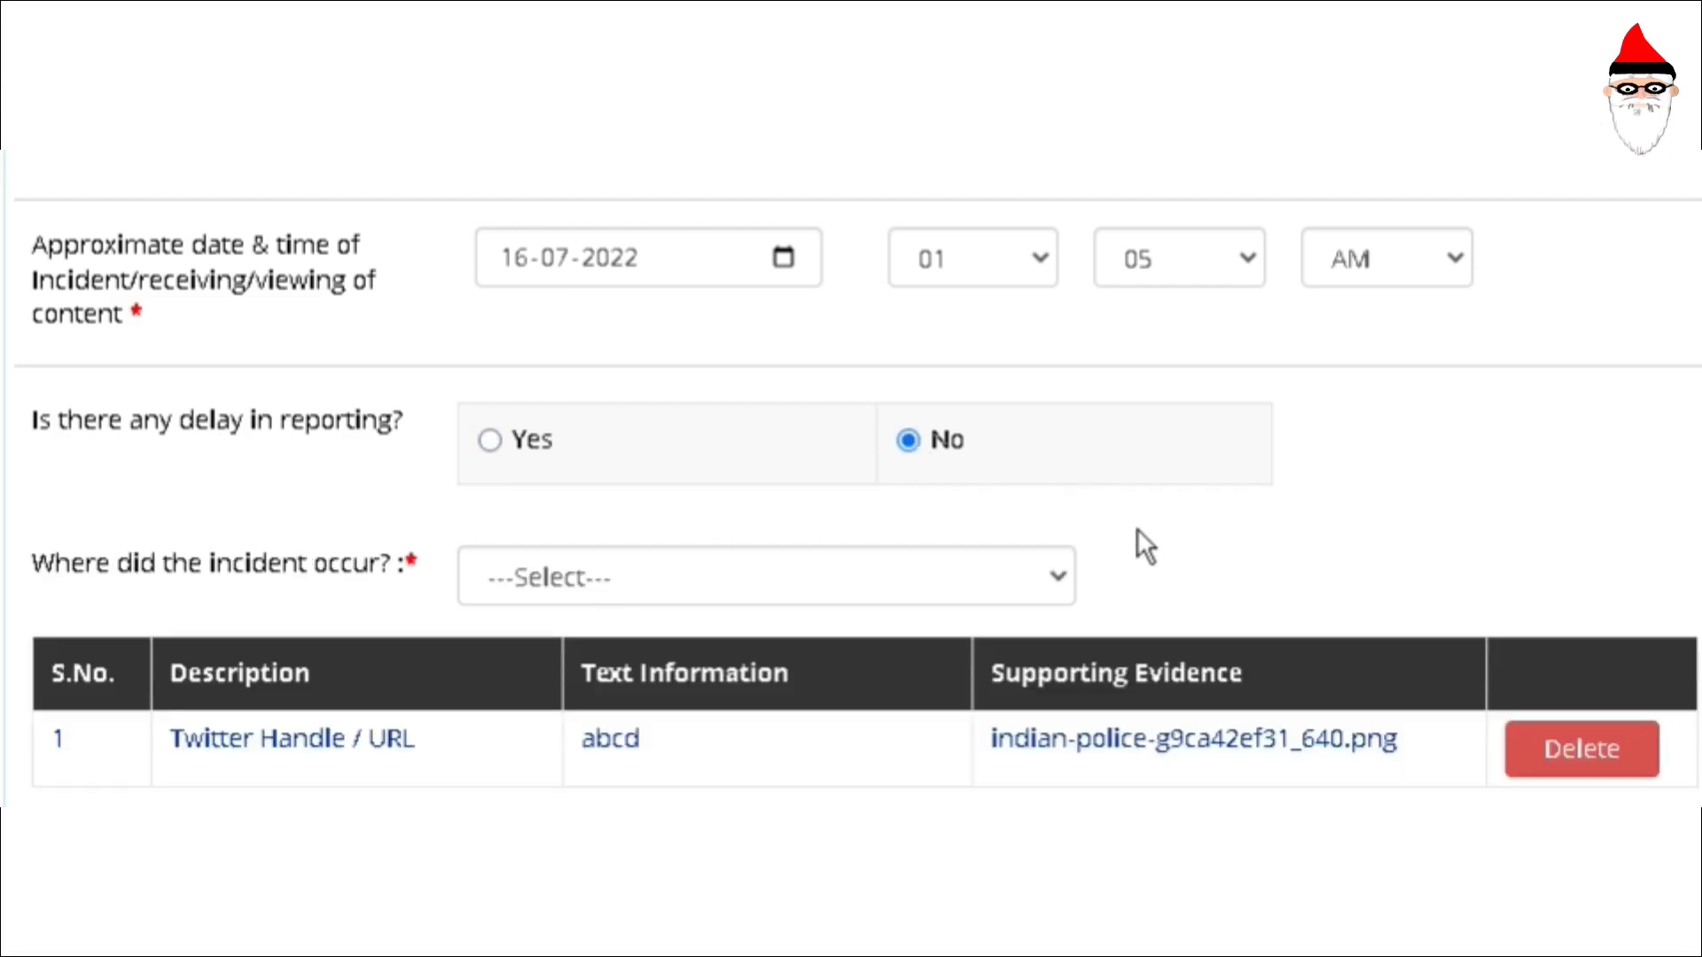
Step: Select Twitter as the place where the incident occurred and save the incident details as a draft to continue
left_click(1057, 598)
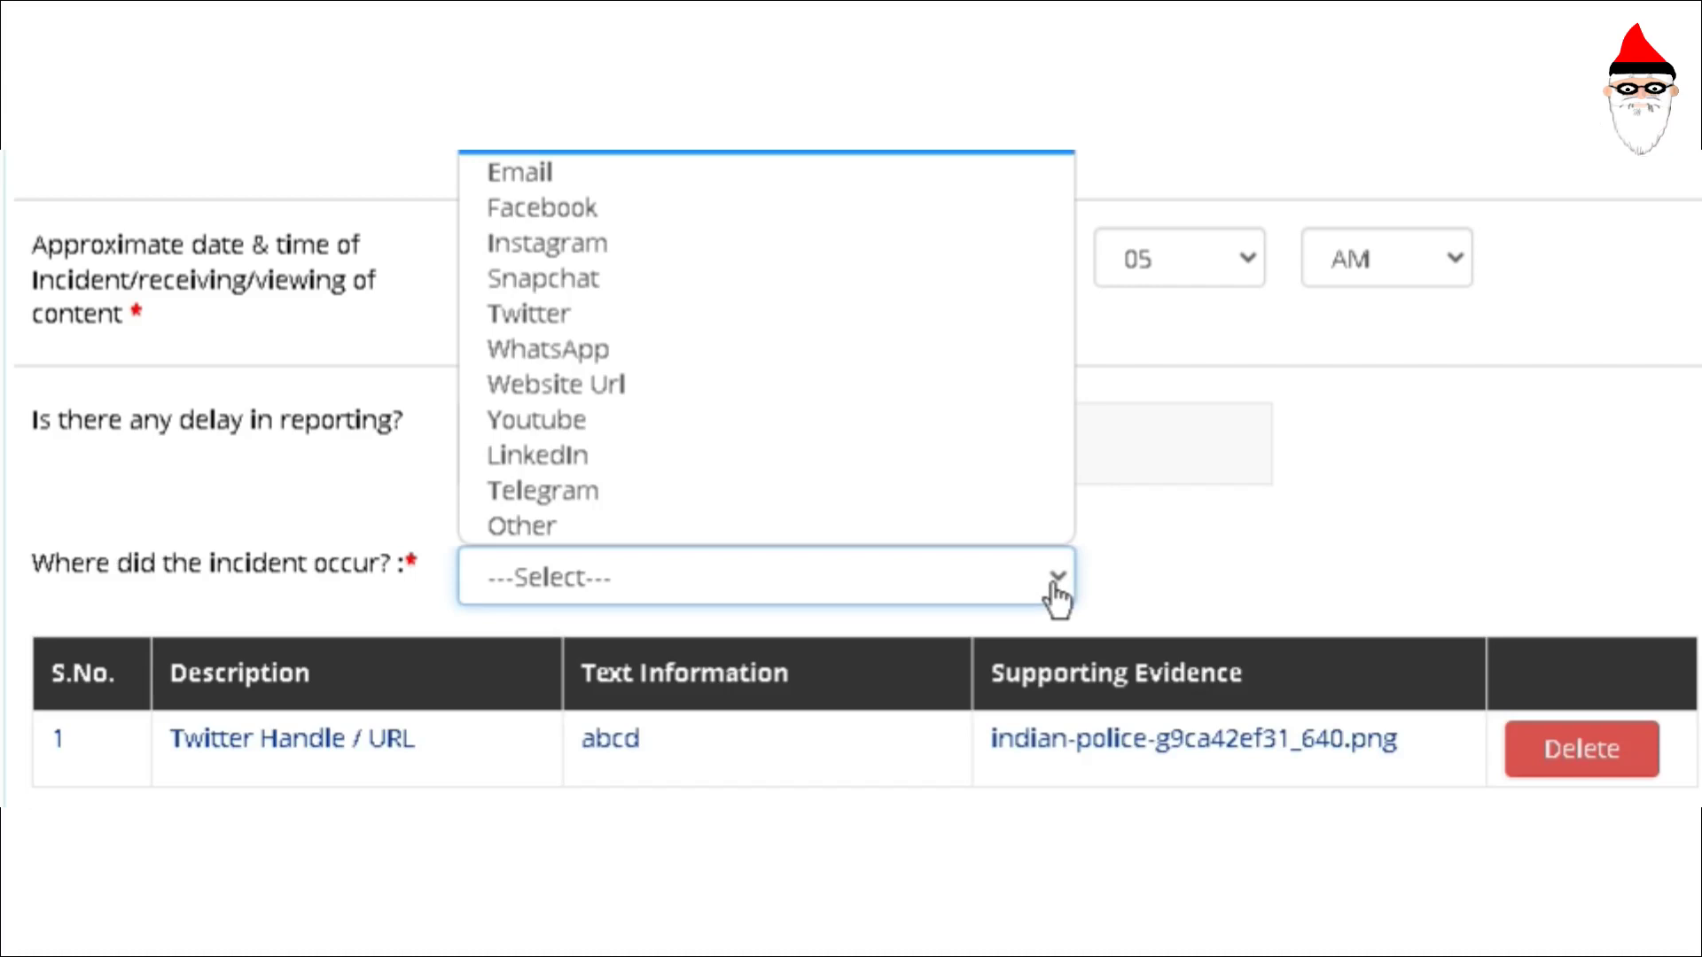
left_click(886, 314)
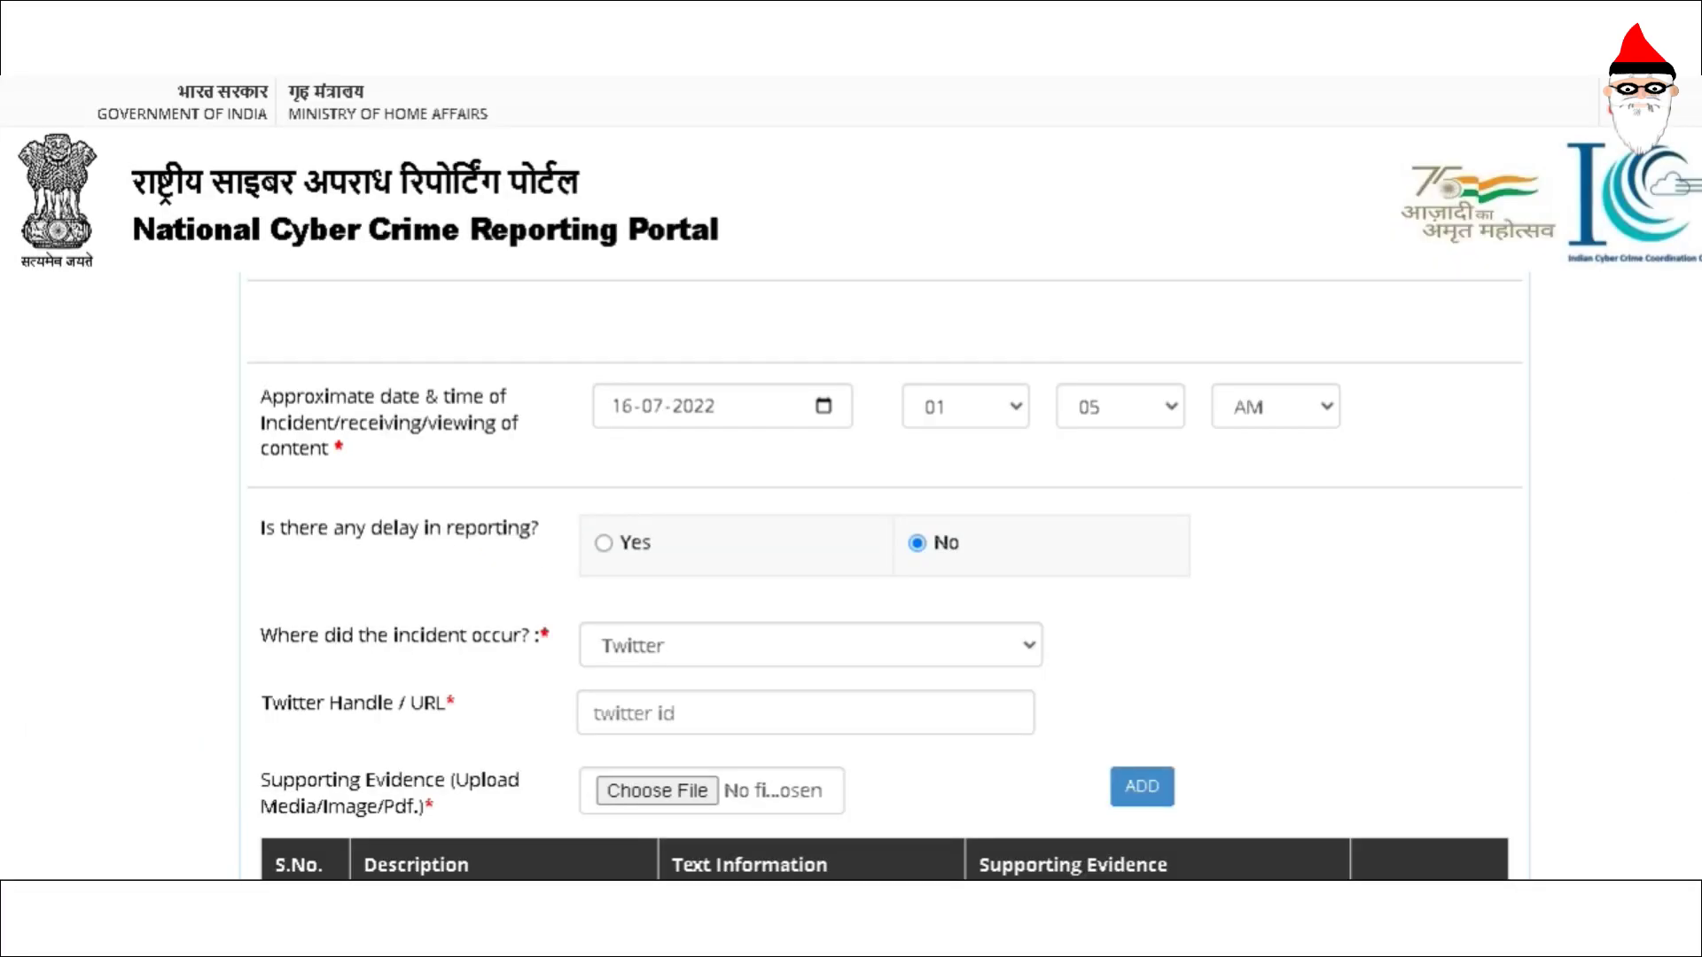
scroll(886, 580, "down", 4)
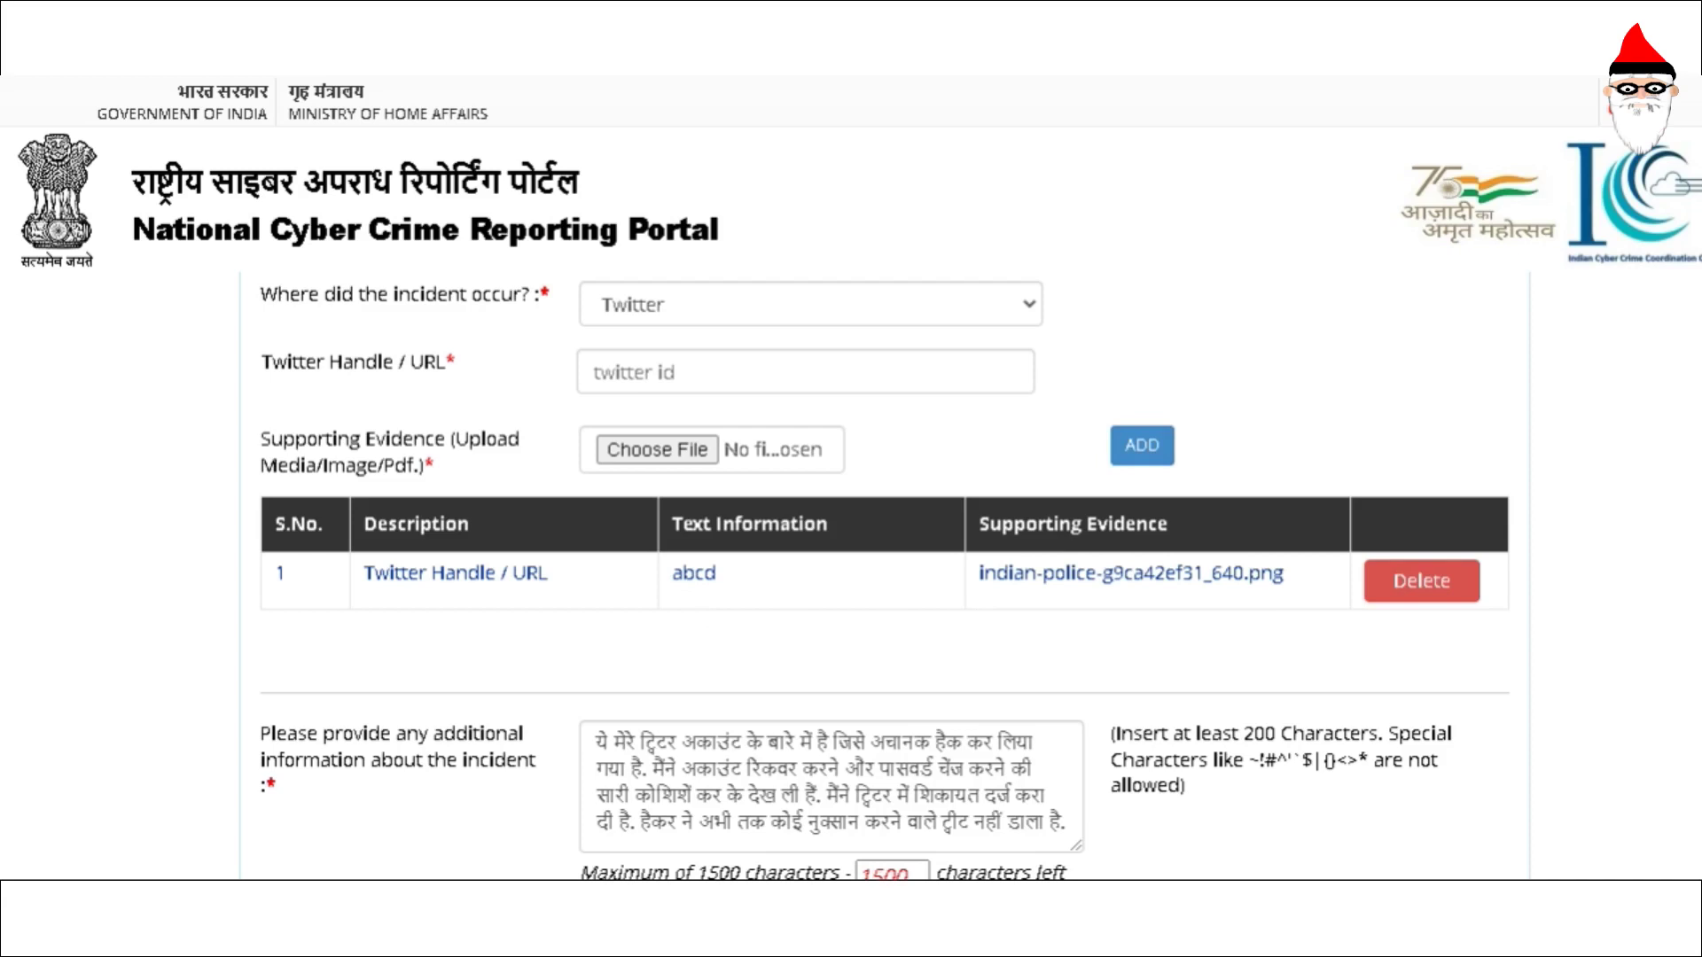
scroll(884, 574, "down", 3)
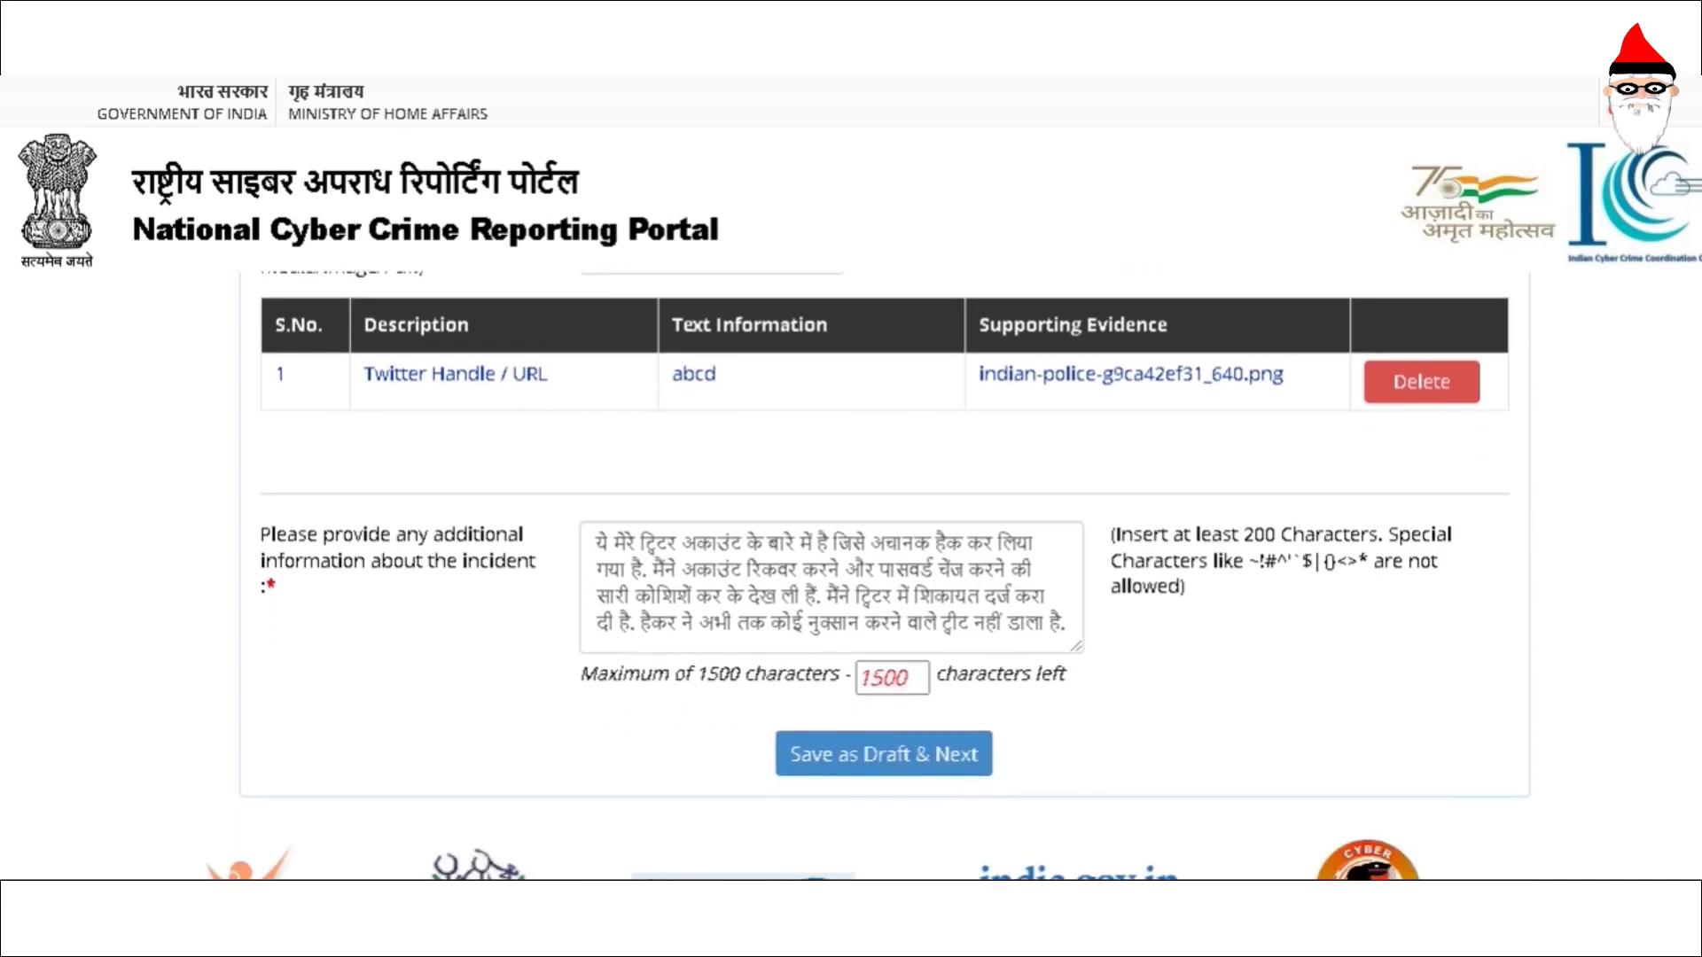
scroll(884, 574, "down", 1)
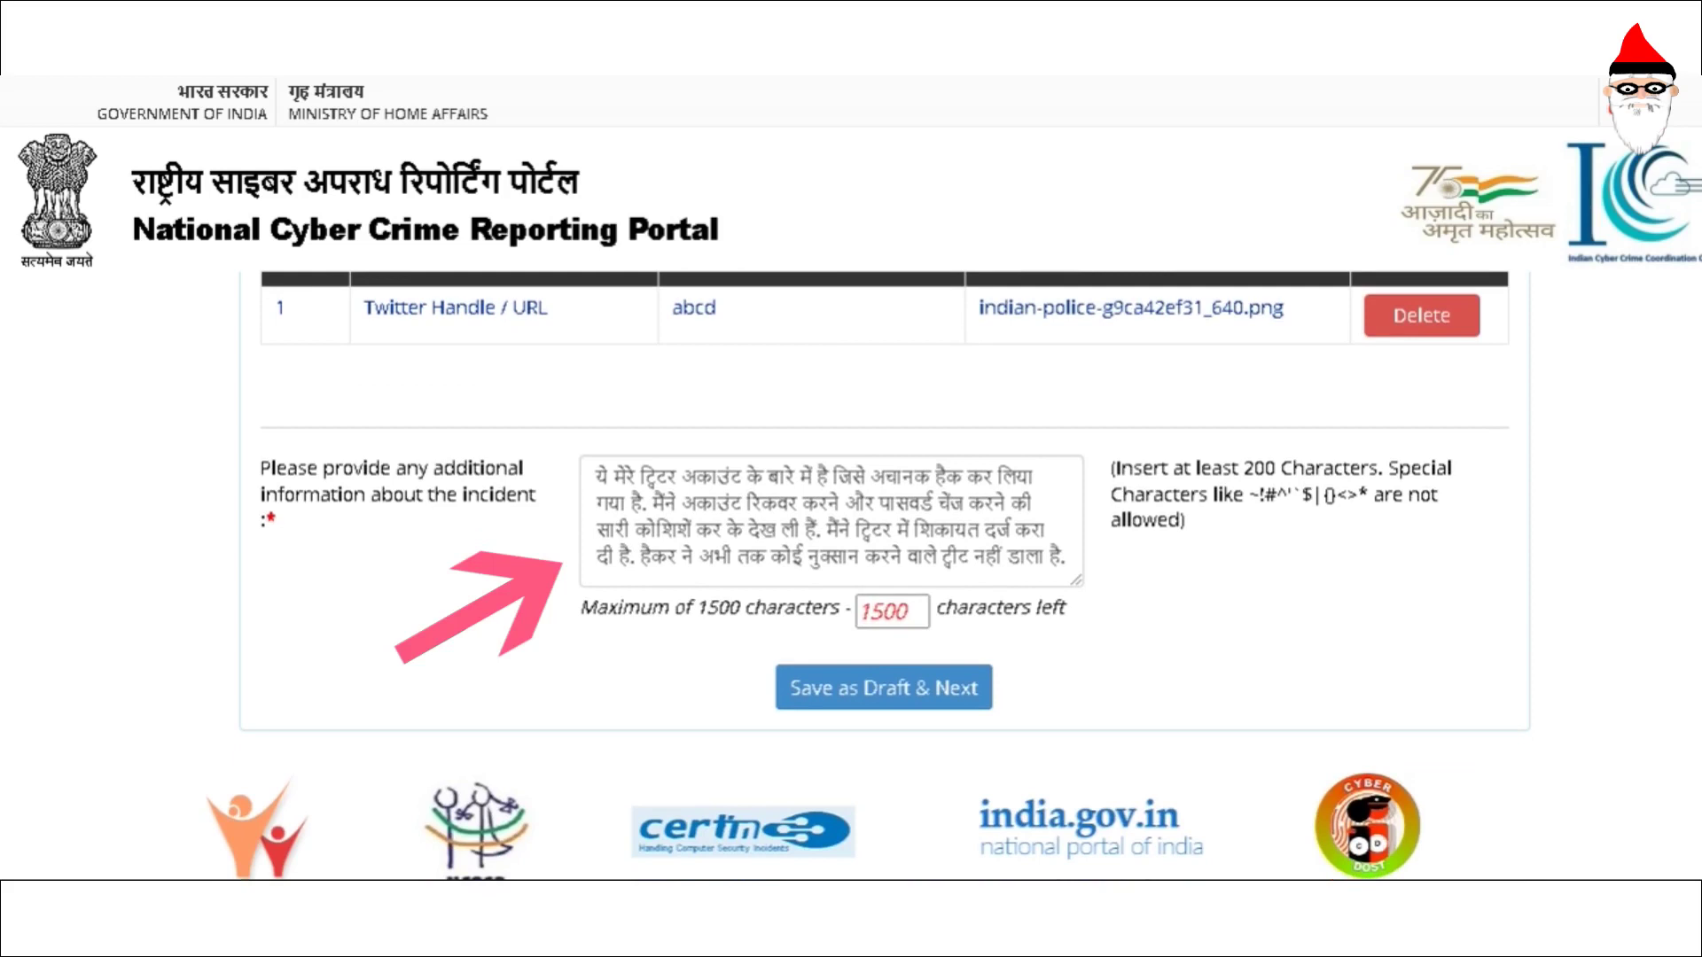
left_click(913, 692)
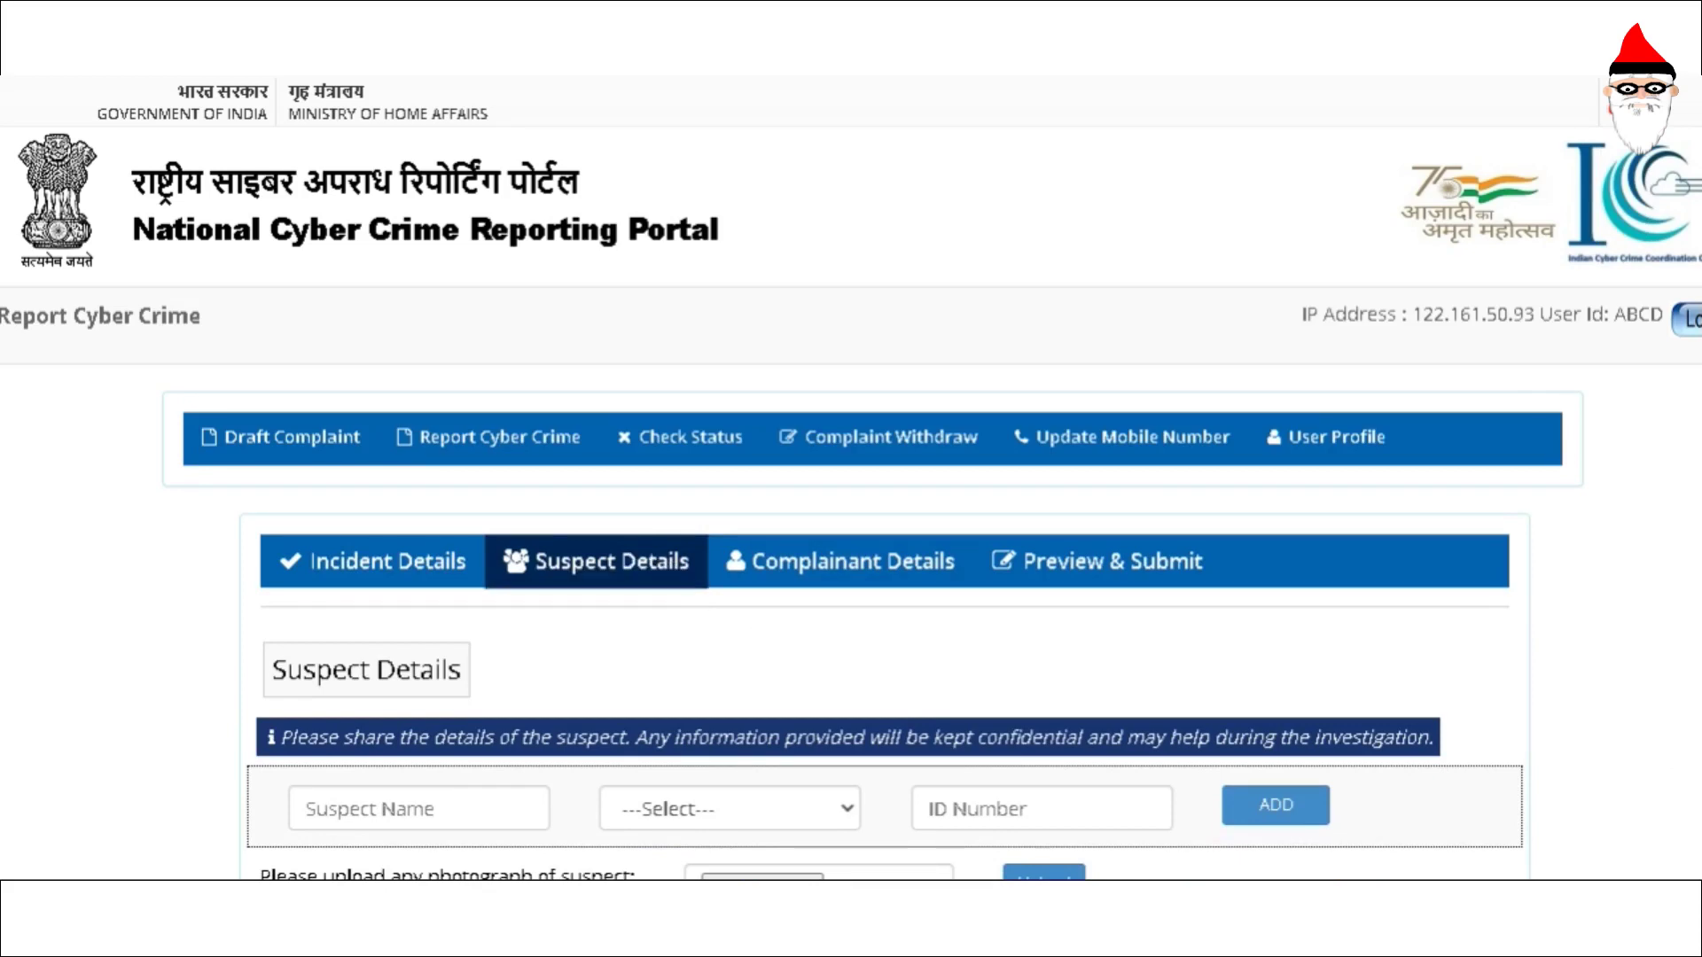
Step: Check the suspect's identification and address fields and save the suspect details as a draft to continue
scroll(874, 577, "down", 5)
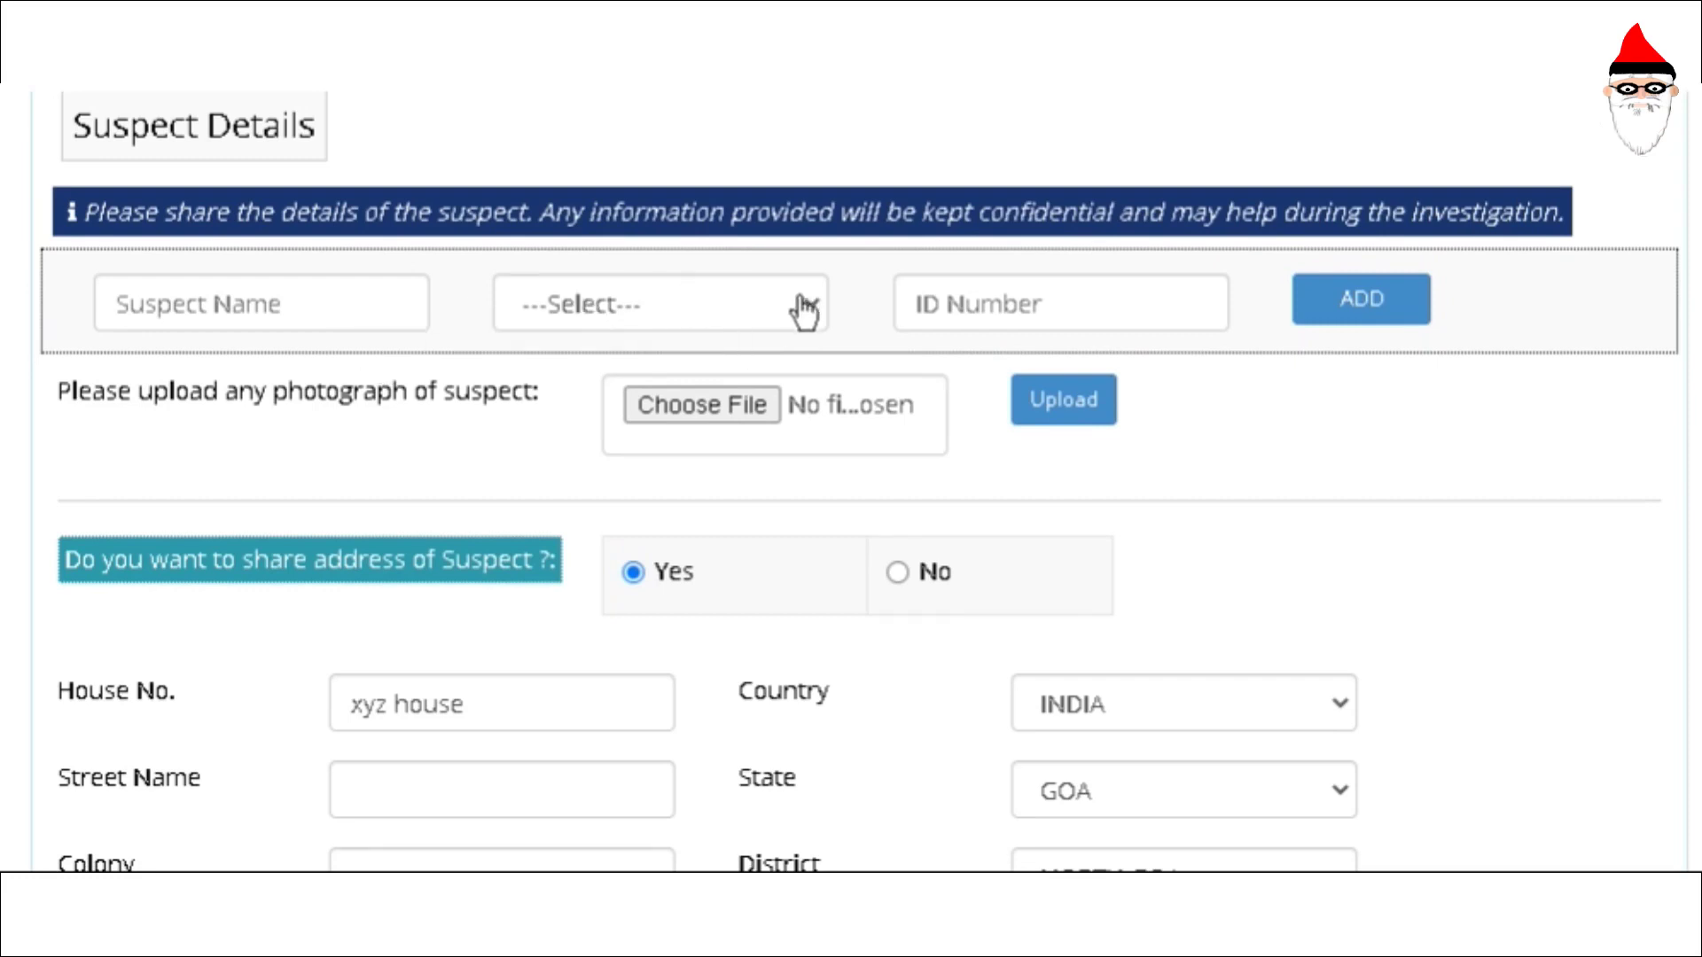
left_click(1172, 320)
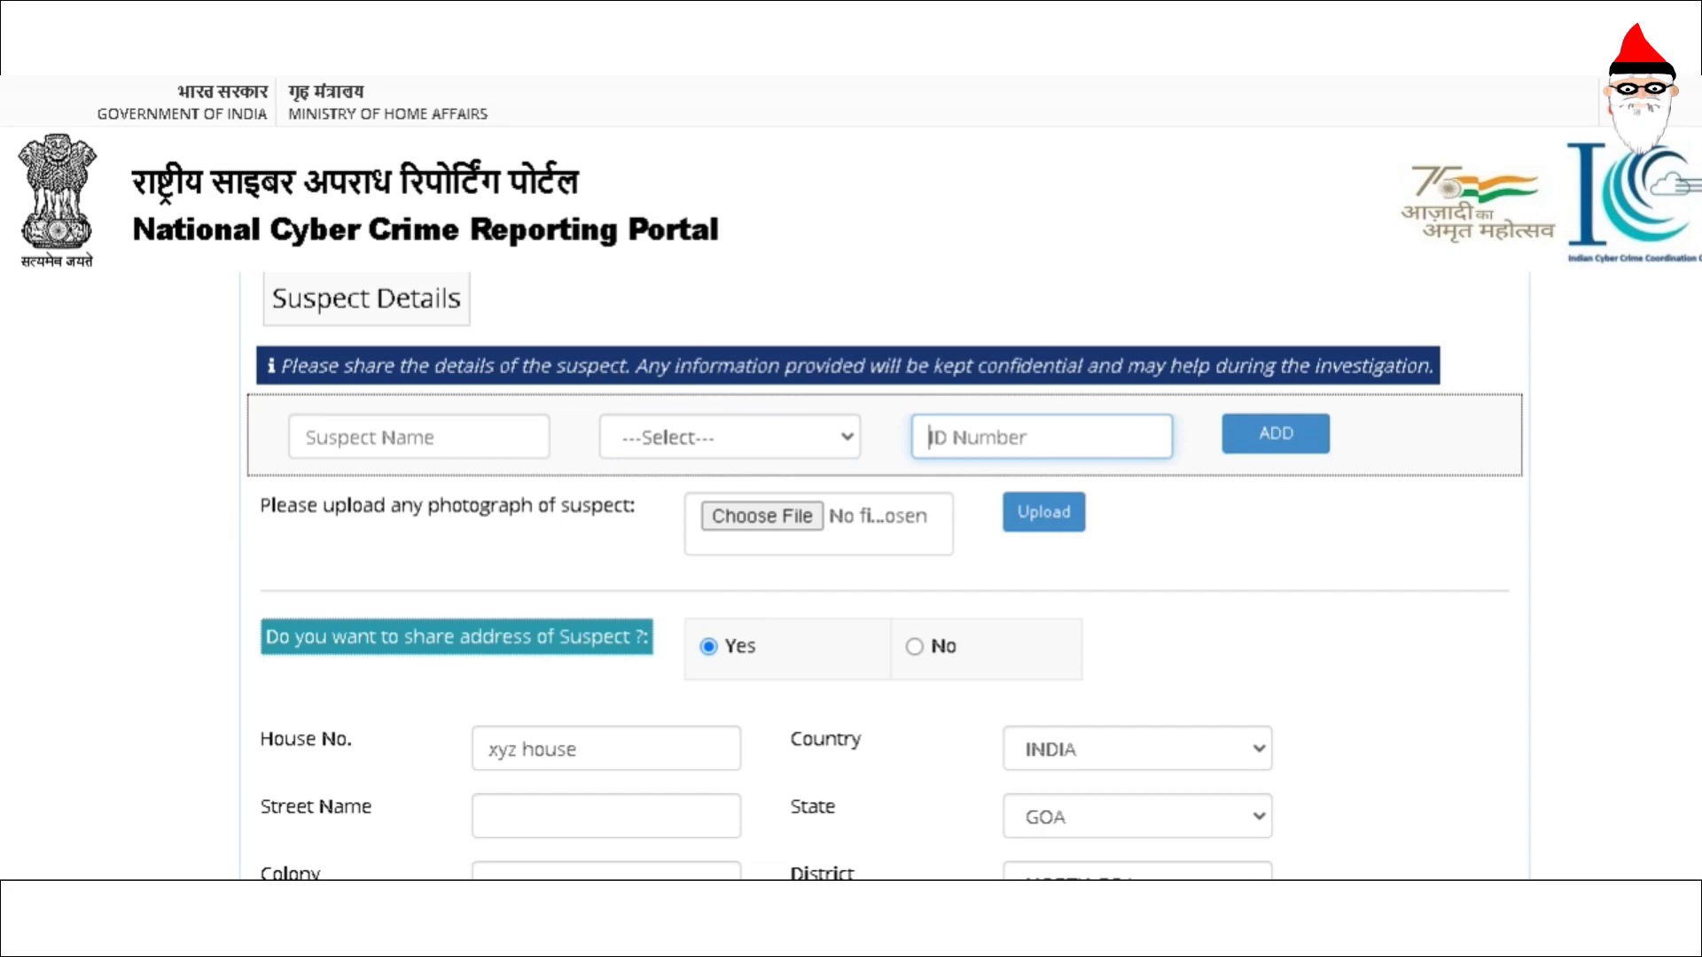
scroll(884, 576, "down", 4)
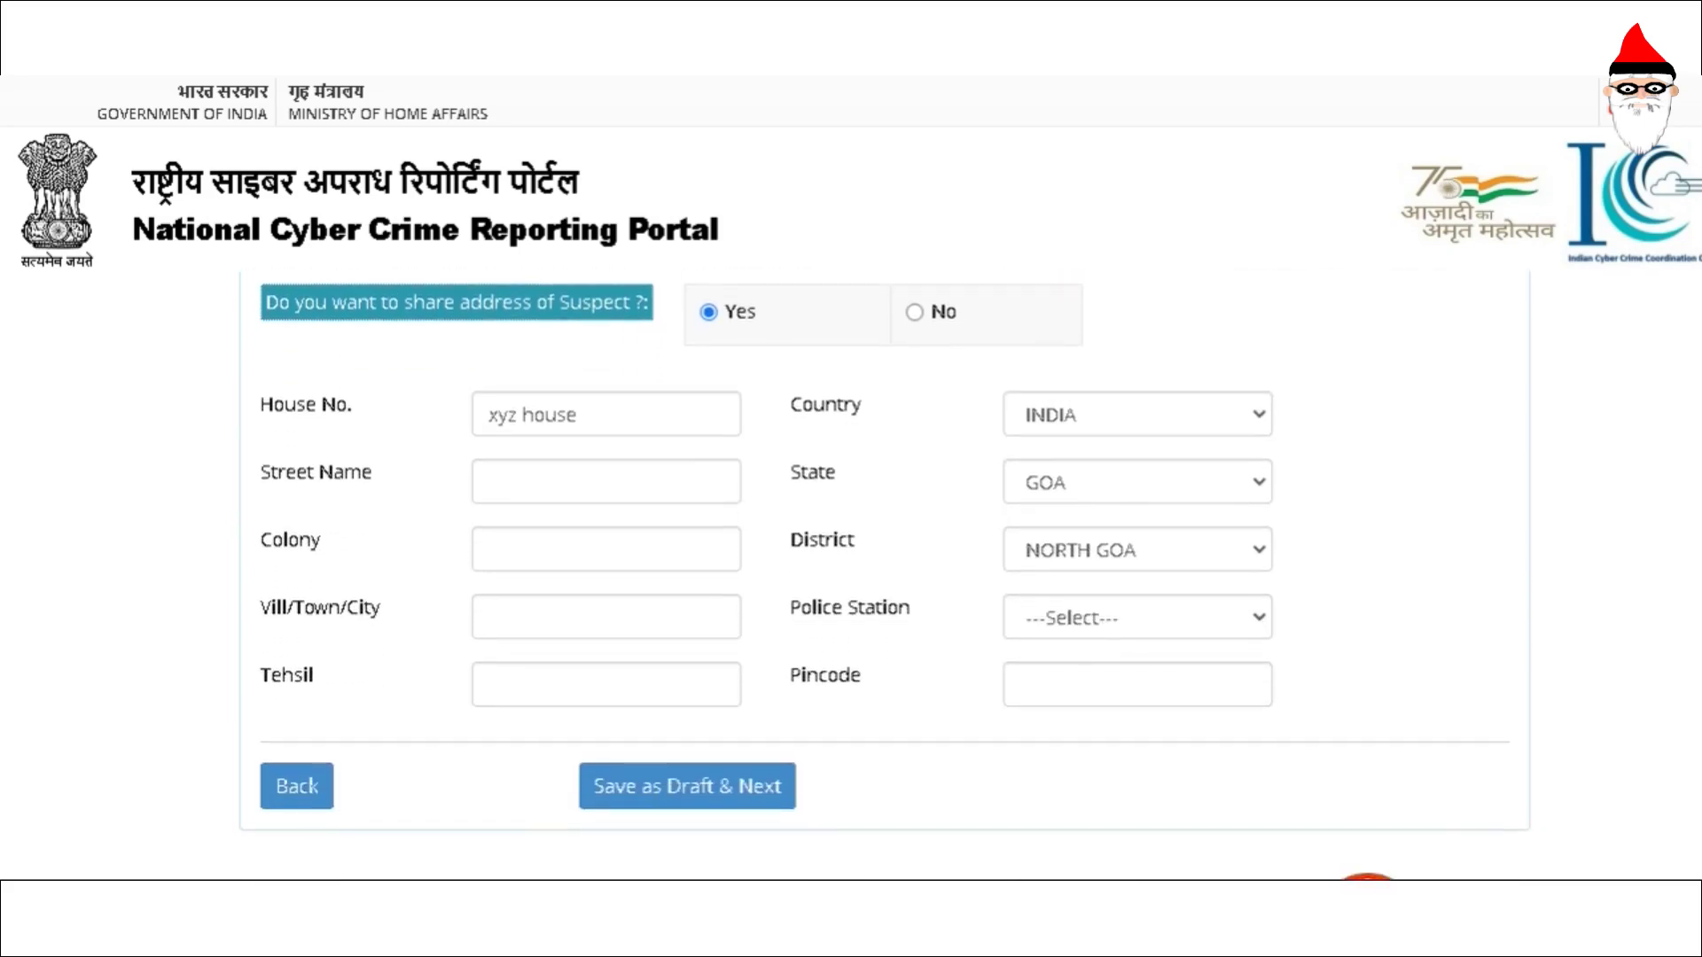
scroll(869, 576, "down", 1)
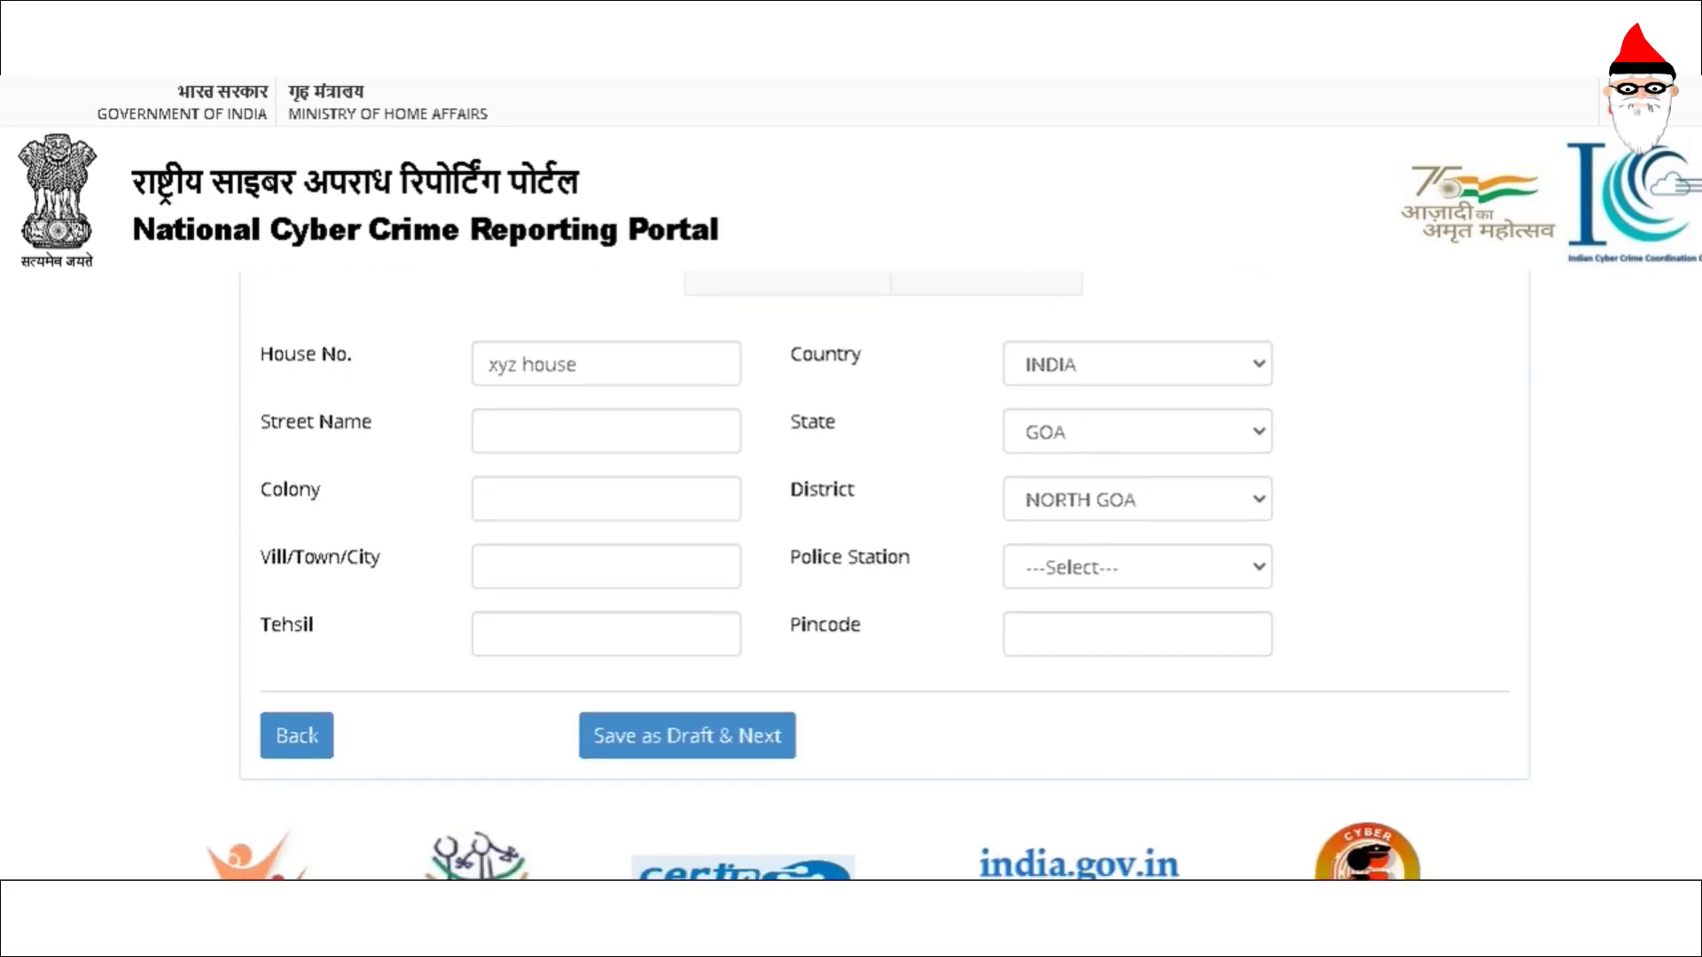
scroll(869, 576, "up", 1)
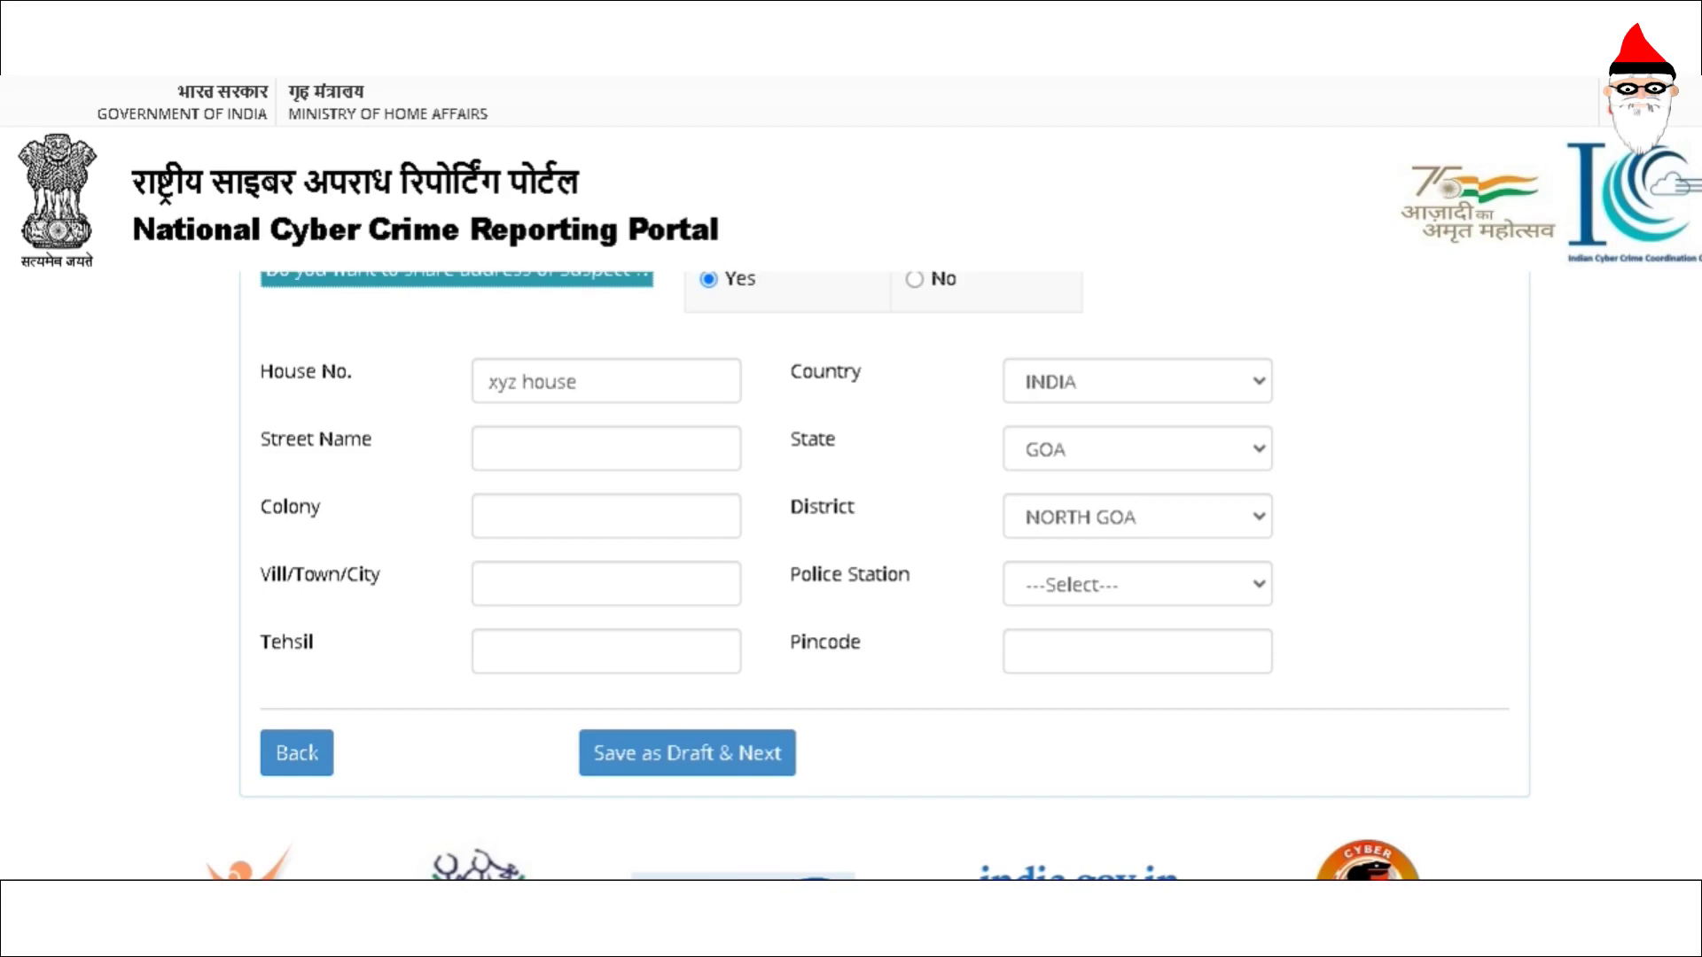
left_click(729, 778)
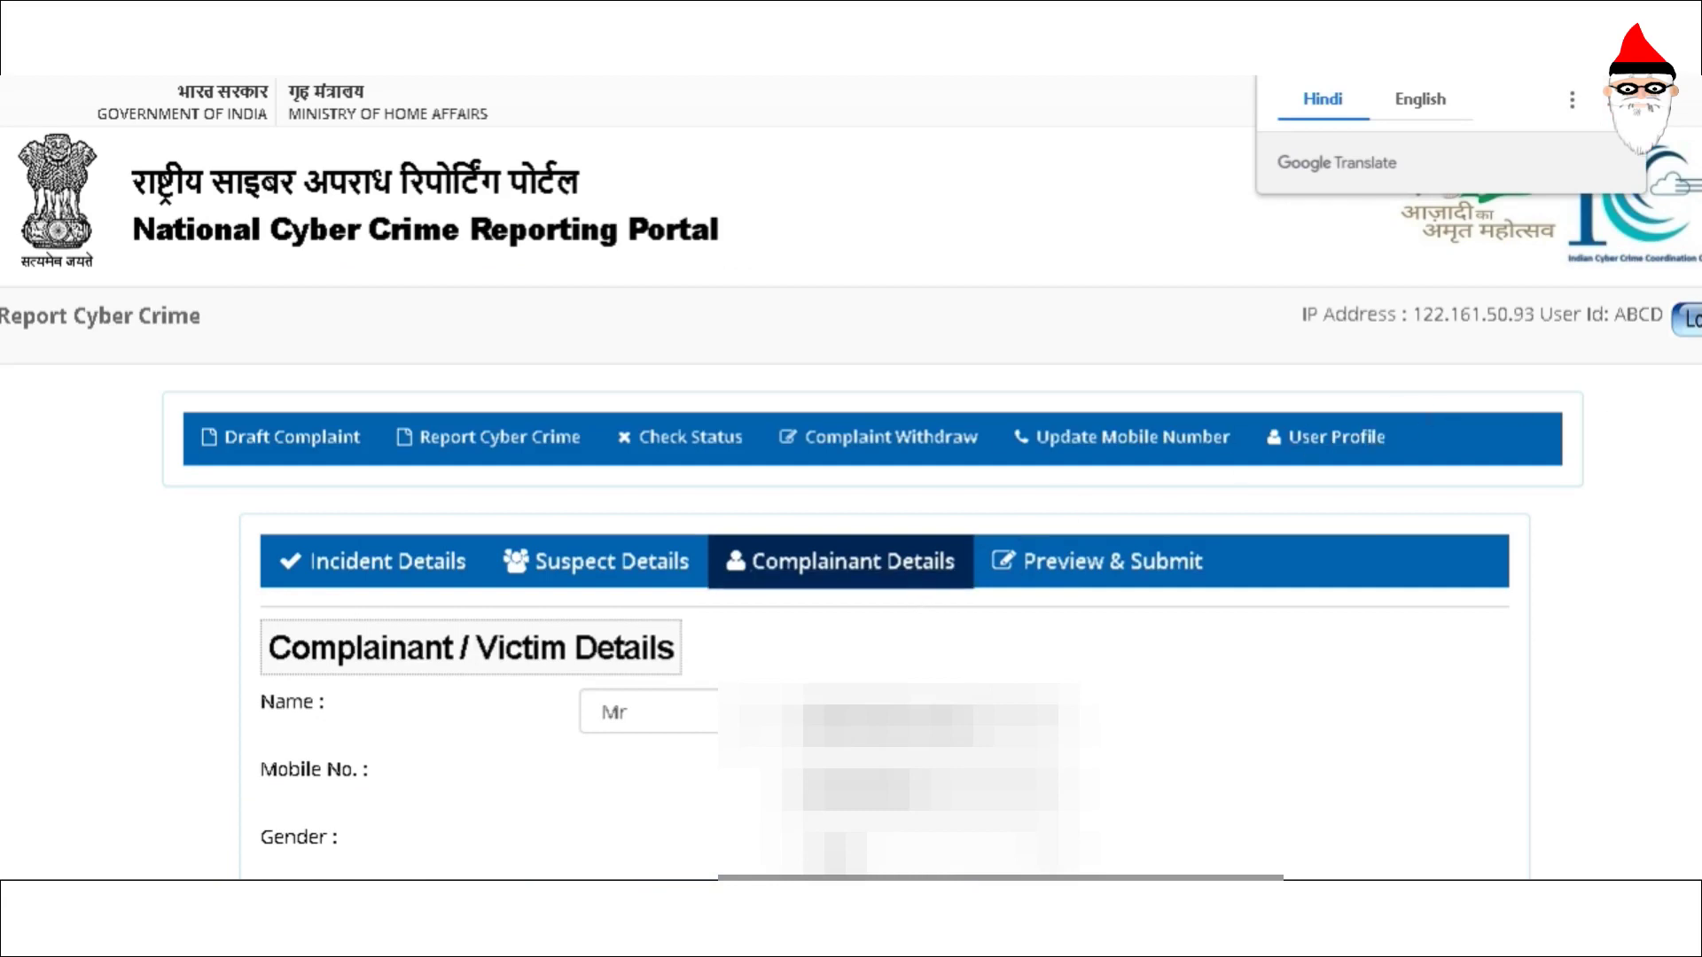
Step: Check the complainant's personal details, national ID upload and address, and save them to open the complaint preview
scroll(851, 576, "down", 3)
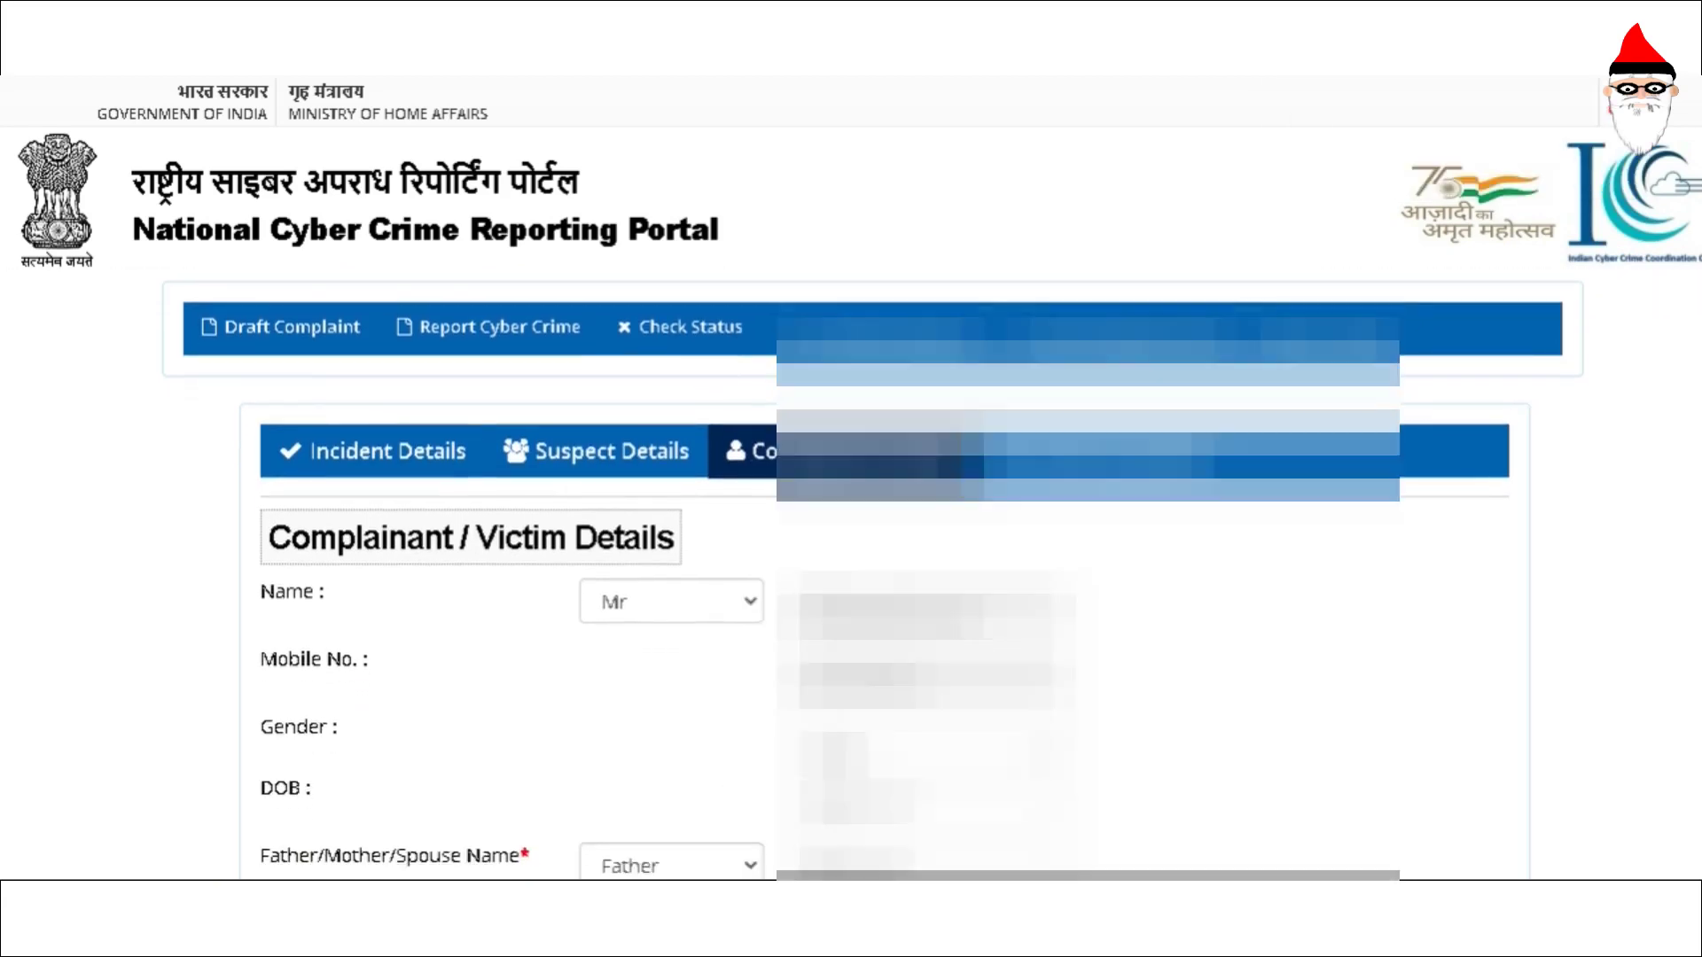
scroll(851, 576, "down", 2)
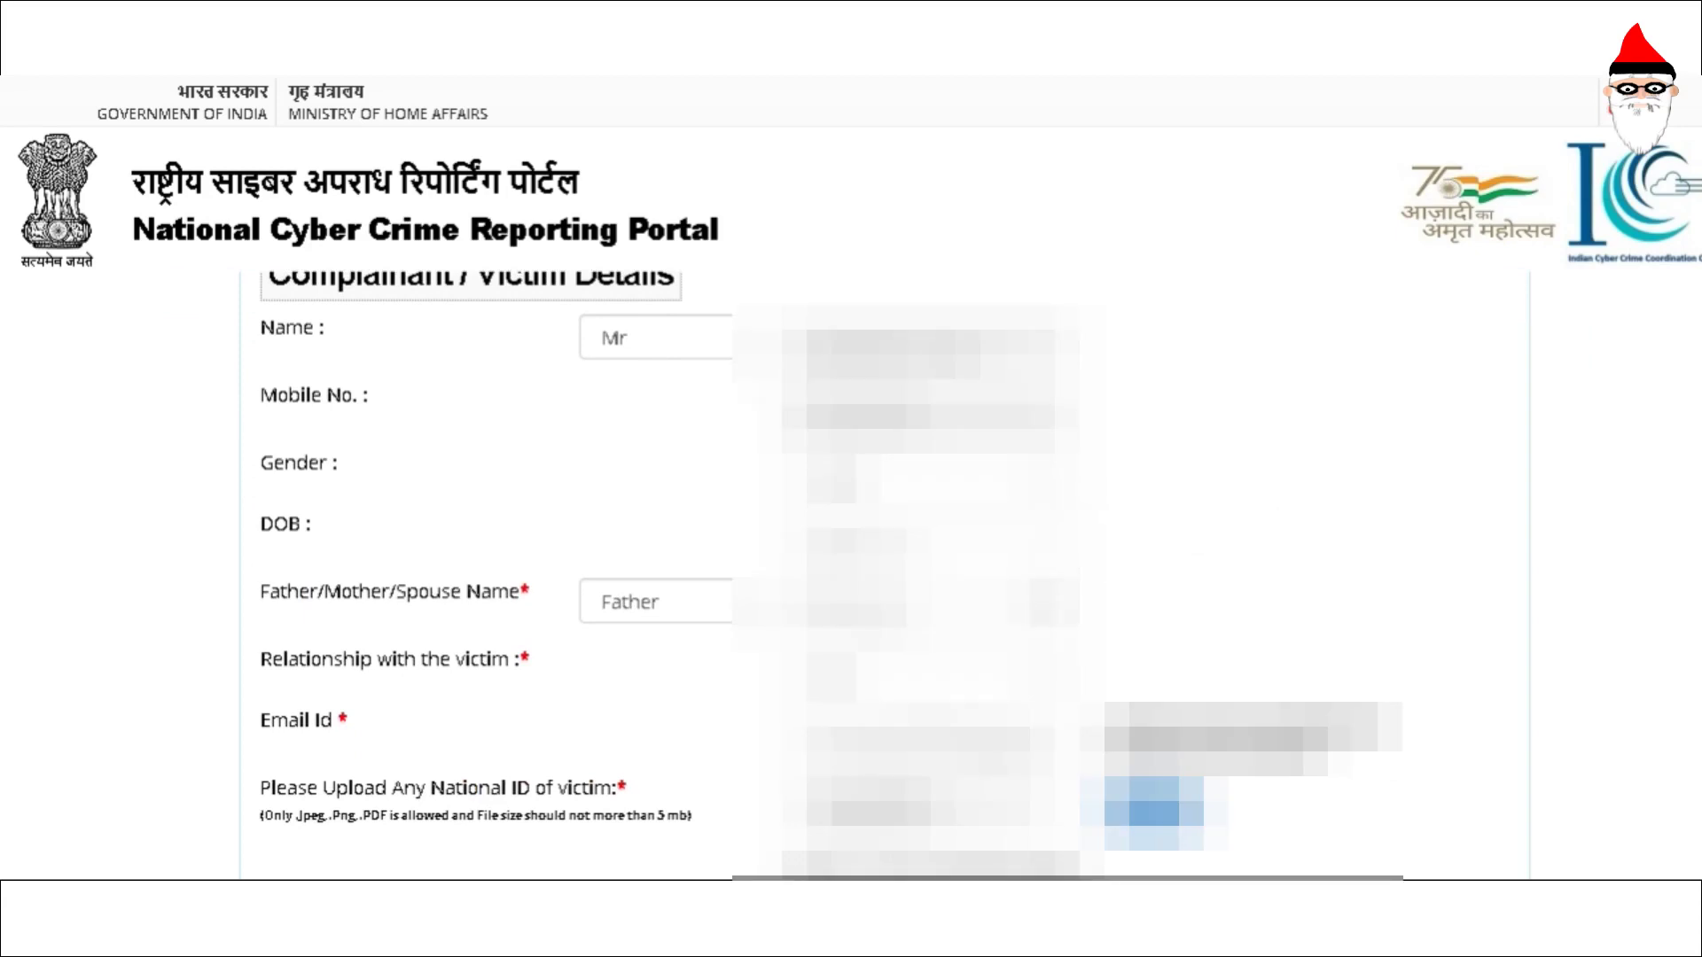
scroll(1091, 763, "down", 5)
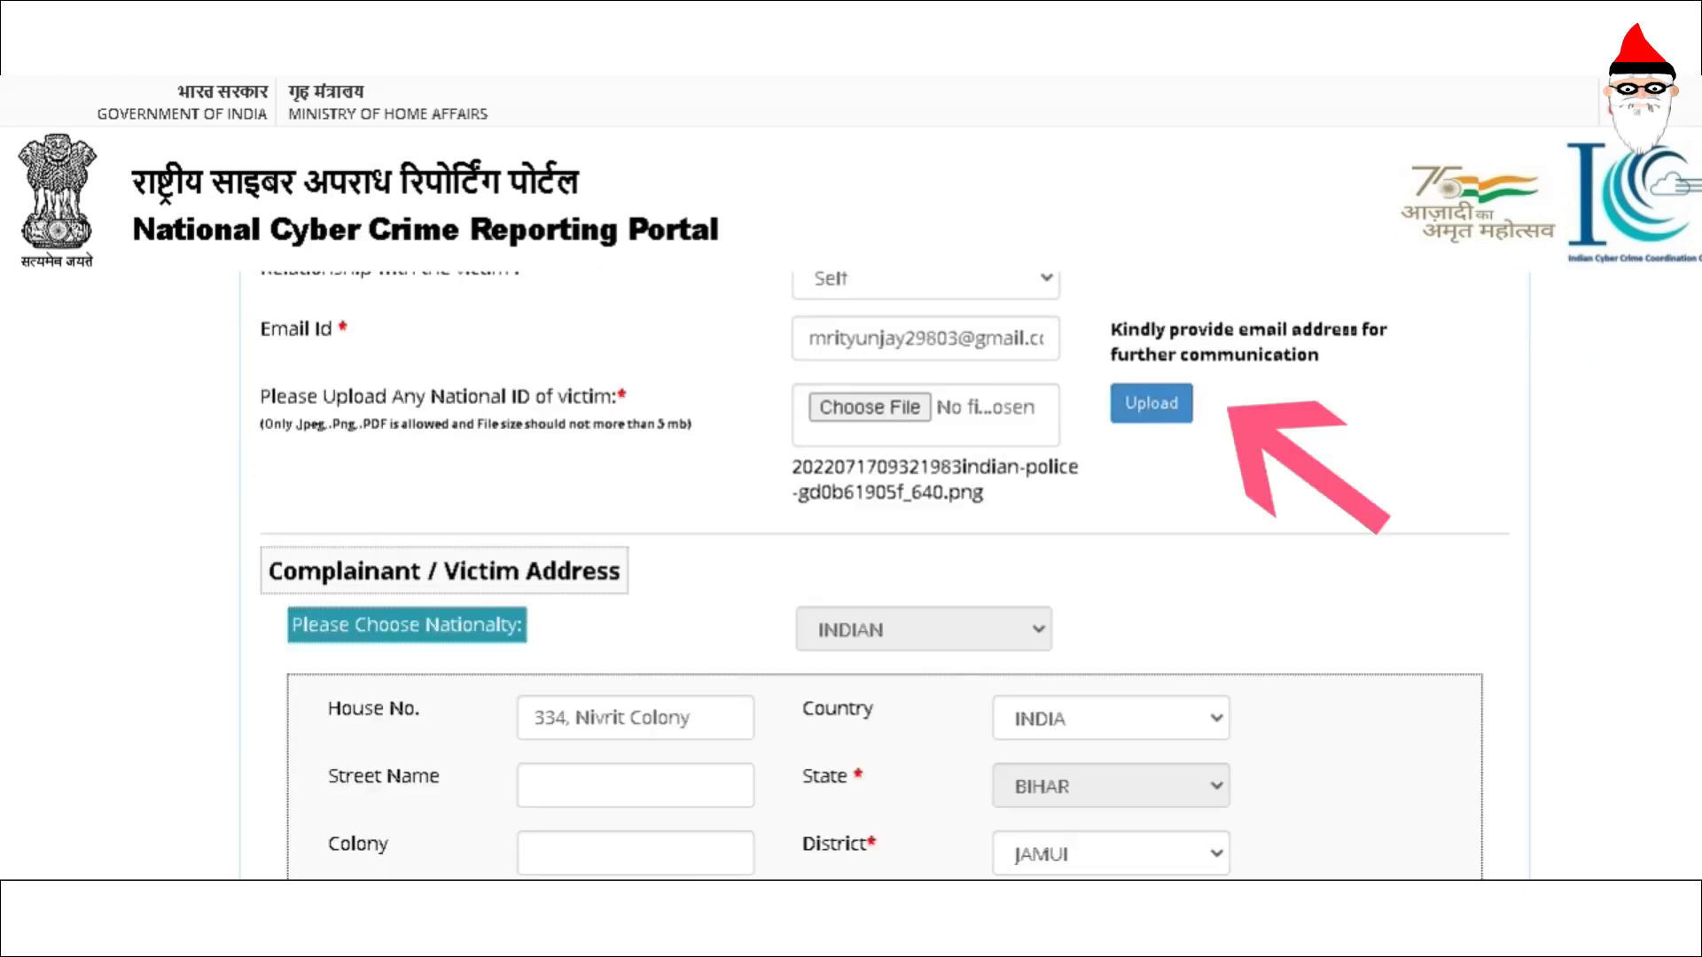
scroll(869, 568, "down", 3)
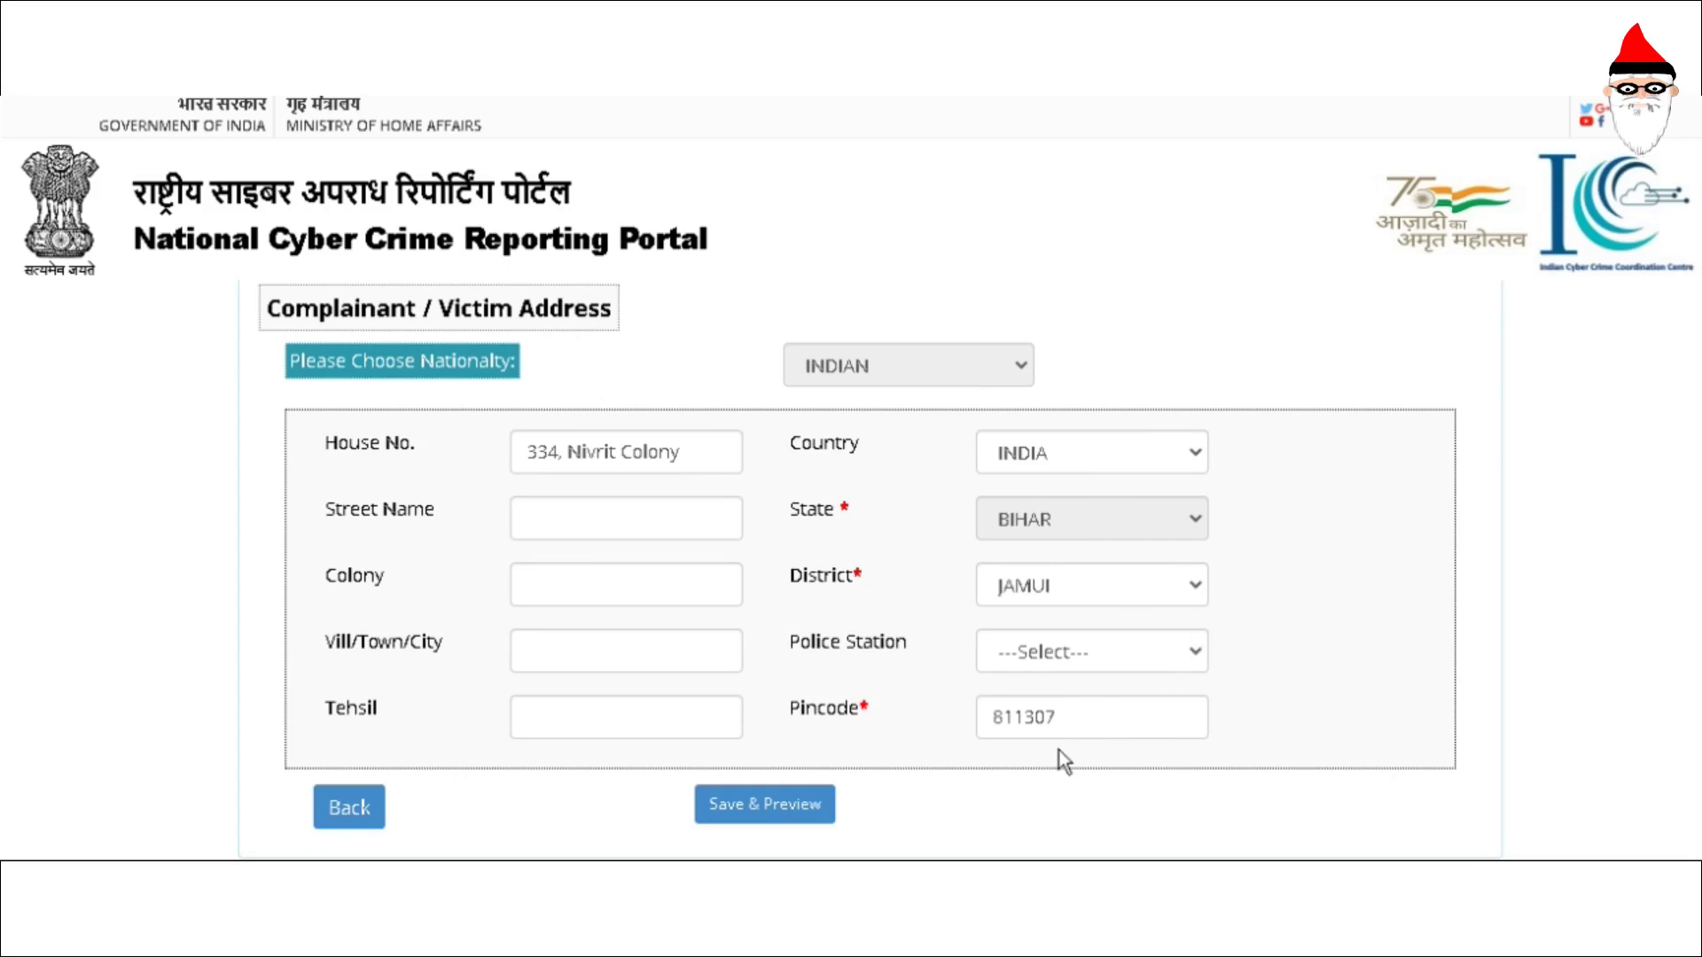
left_click(1067, 718)
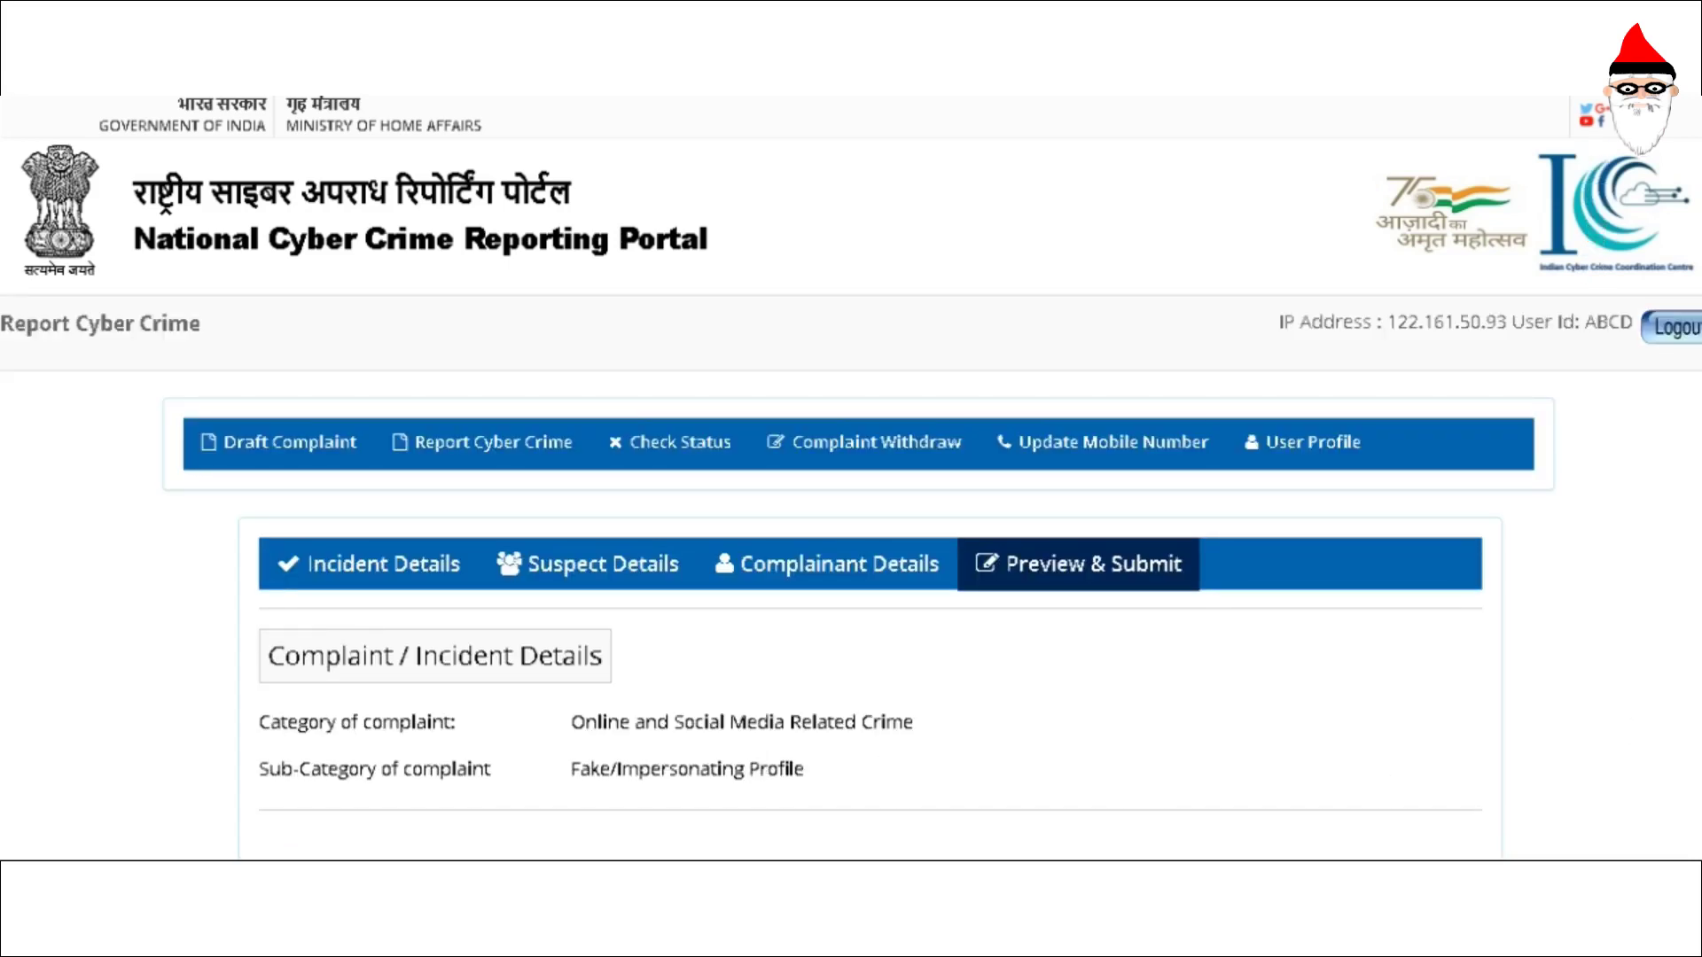
Step: Review the complaint preview from the incident, suspect and complainant details down to the declaration and submission options
scroll(870, 567, "down", 6)
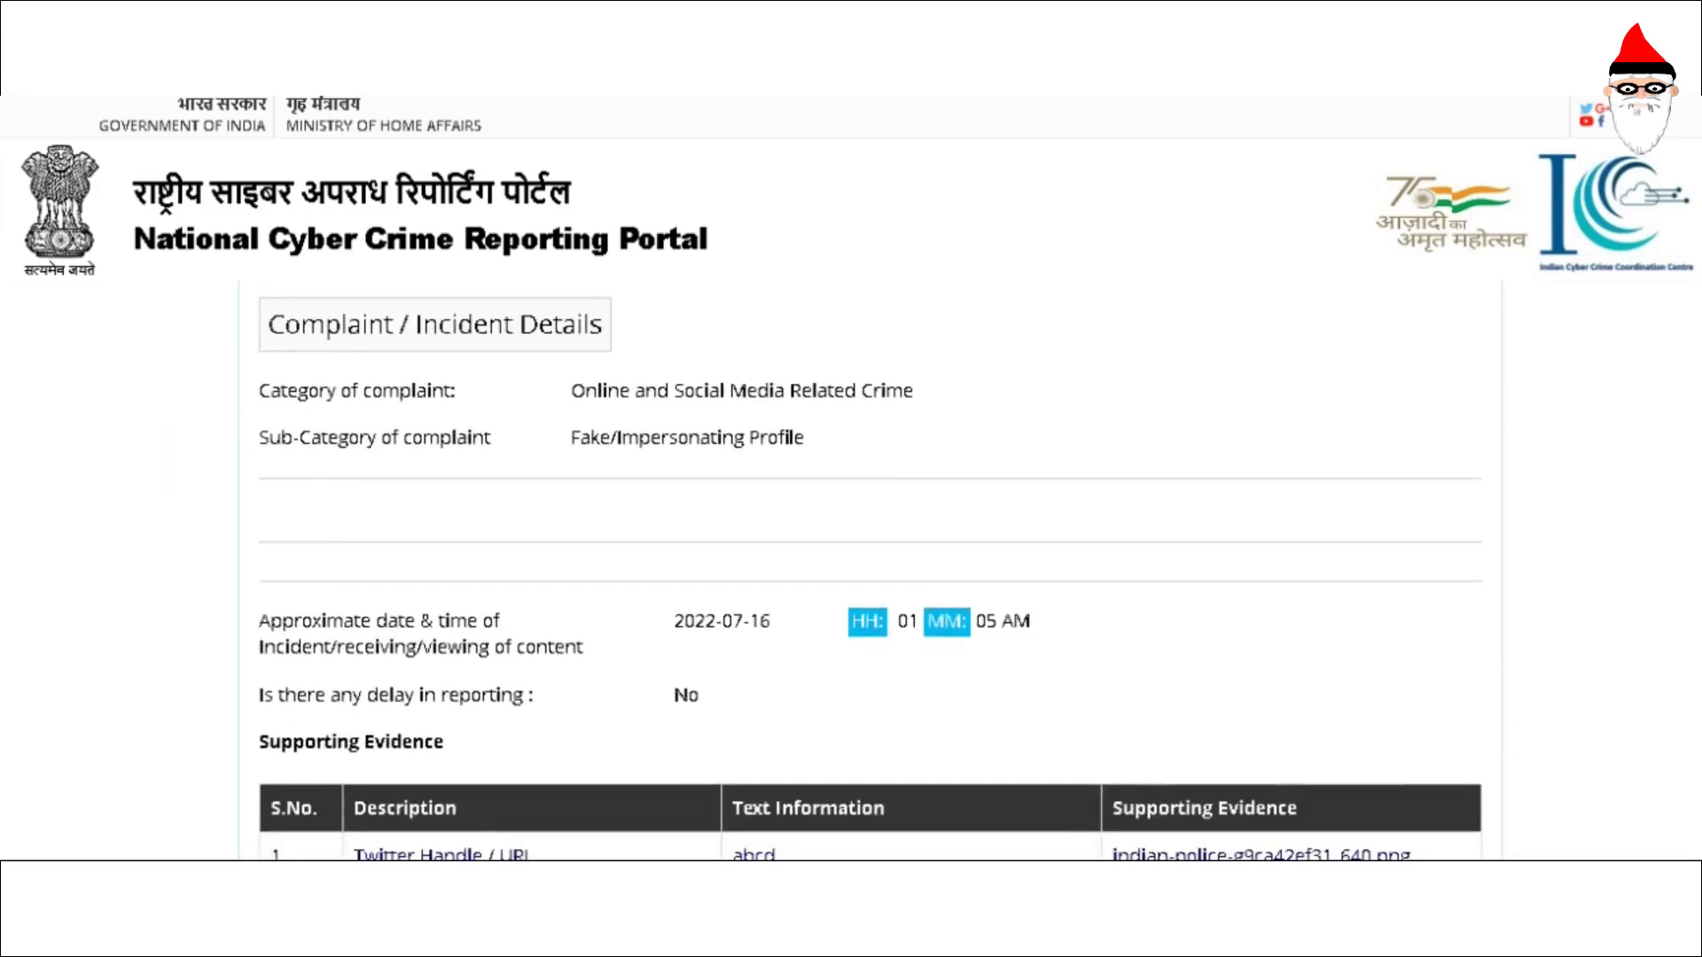
scroll(870, 567, "down", 2)
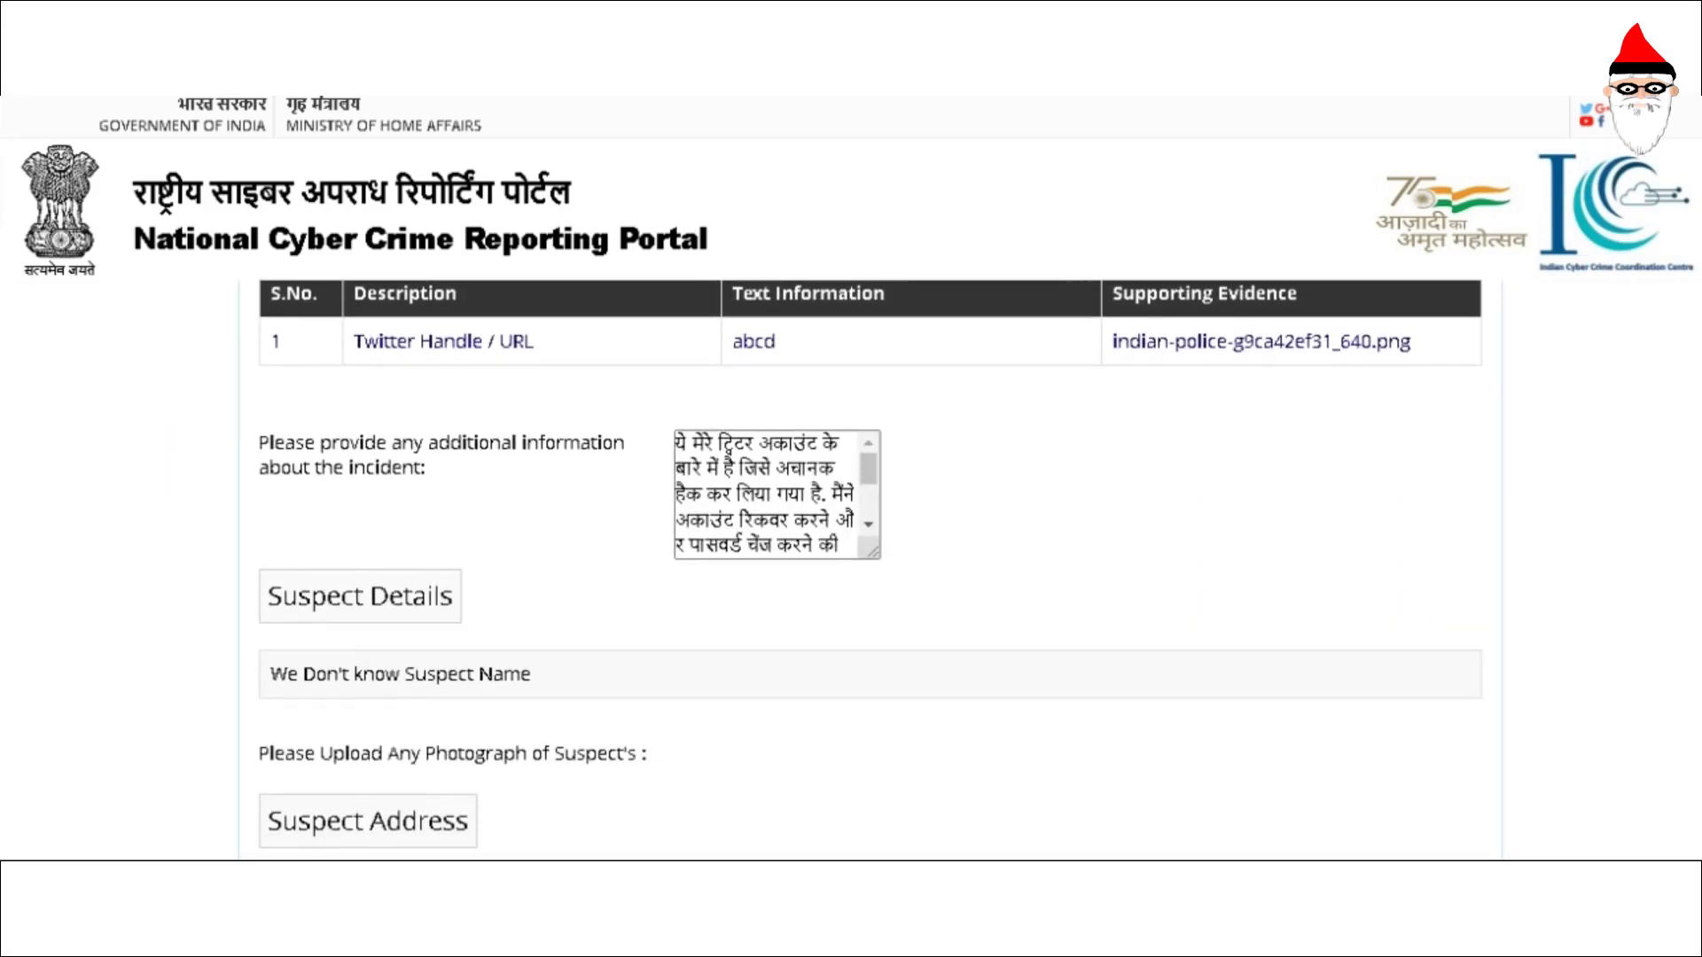
scroll(870, 567, "down", 5)
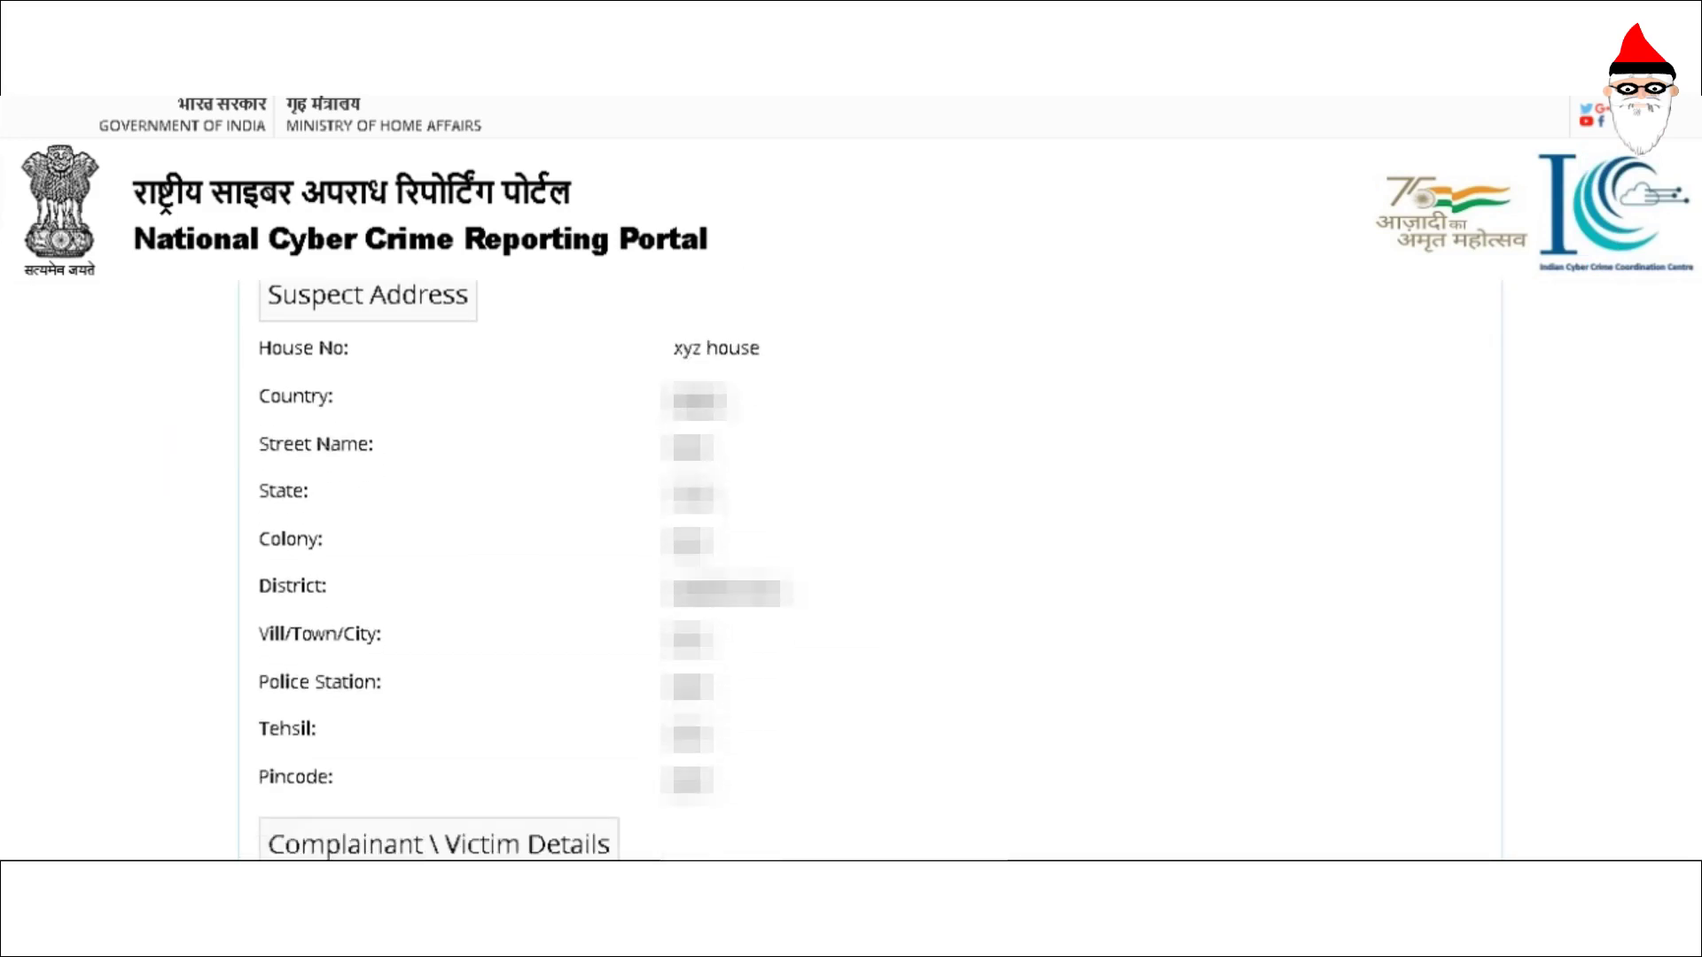
scroll(871, 567, "down", 6)
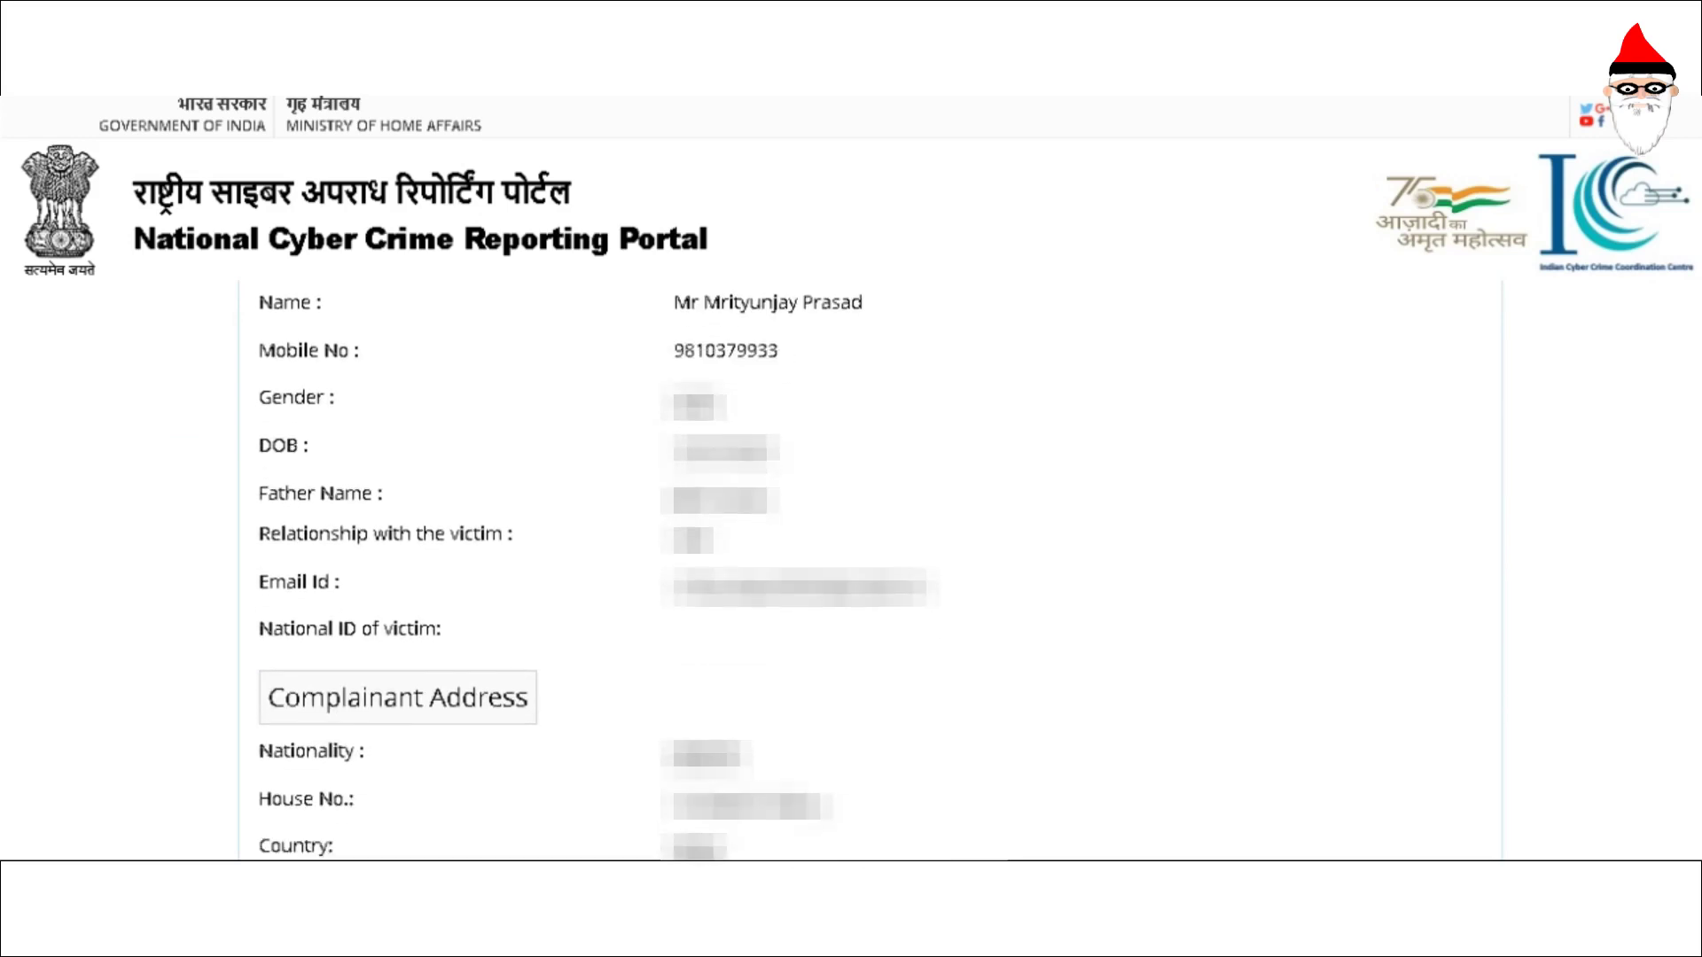
scroll(870, 568, "down", 7)
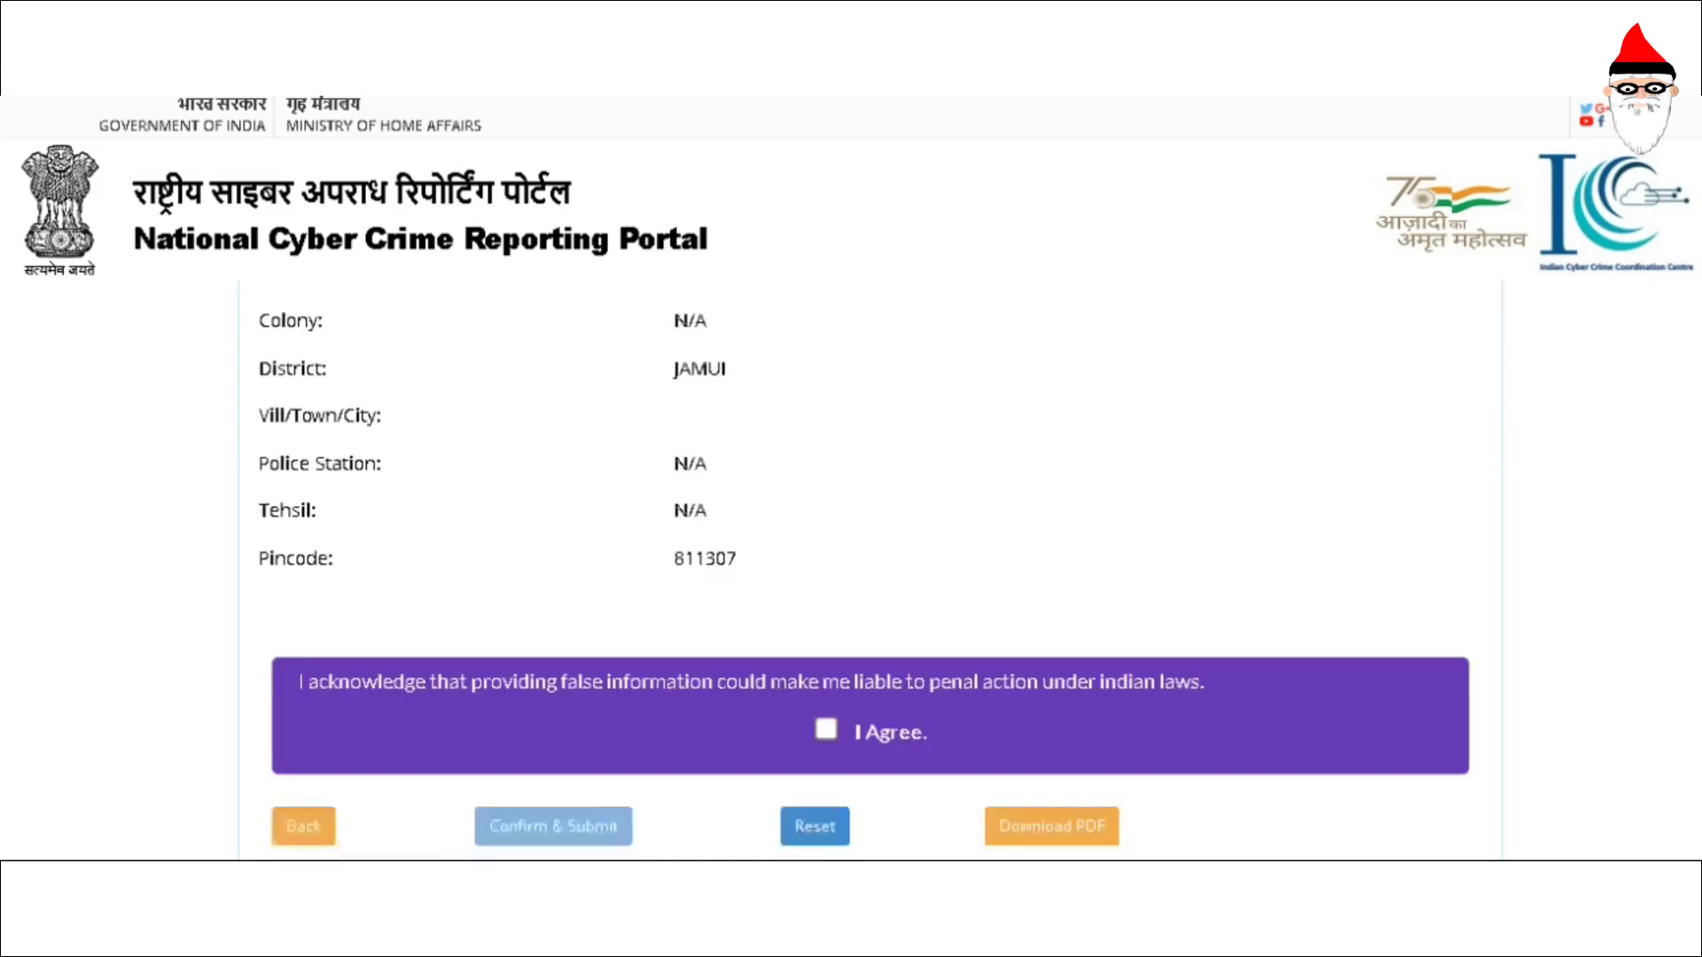
scroll(870, 568, "down", 3)
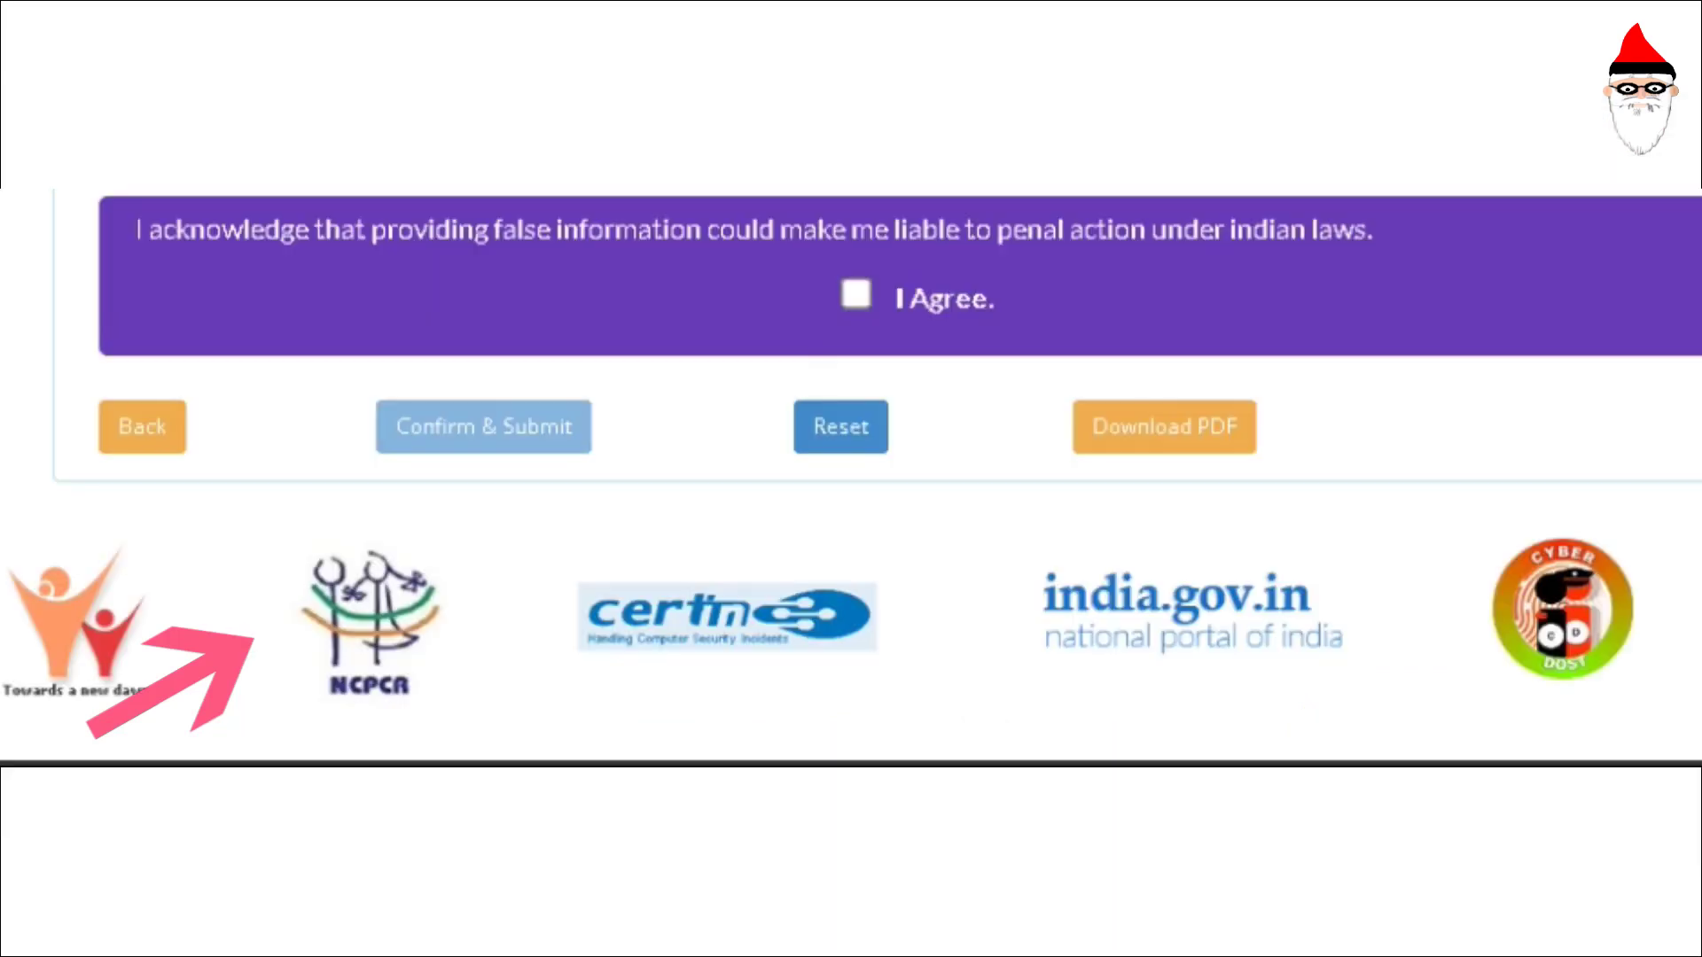